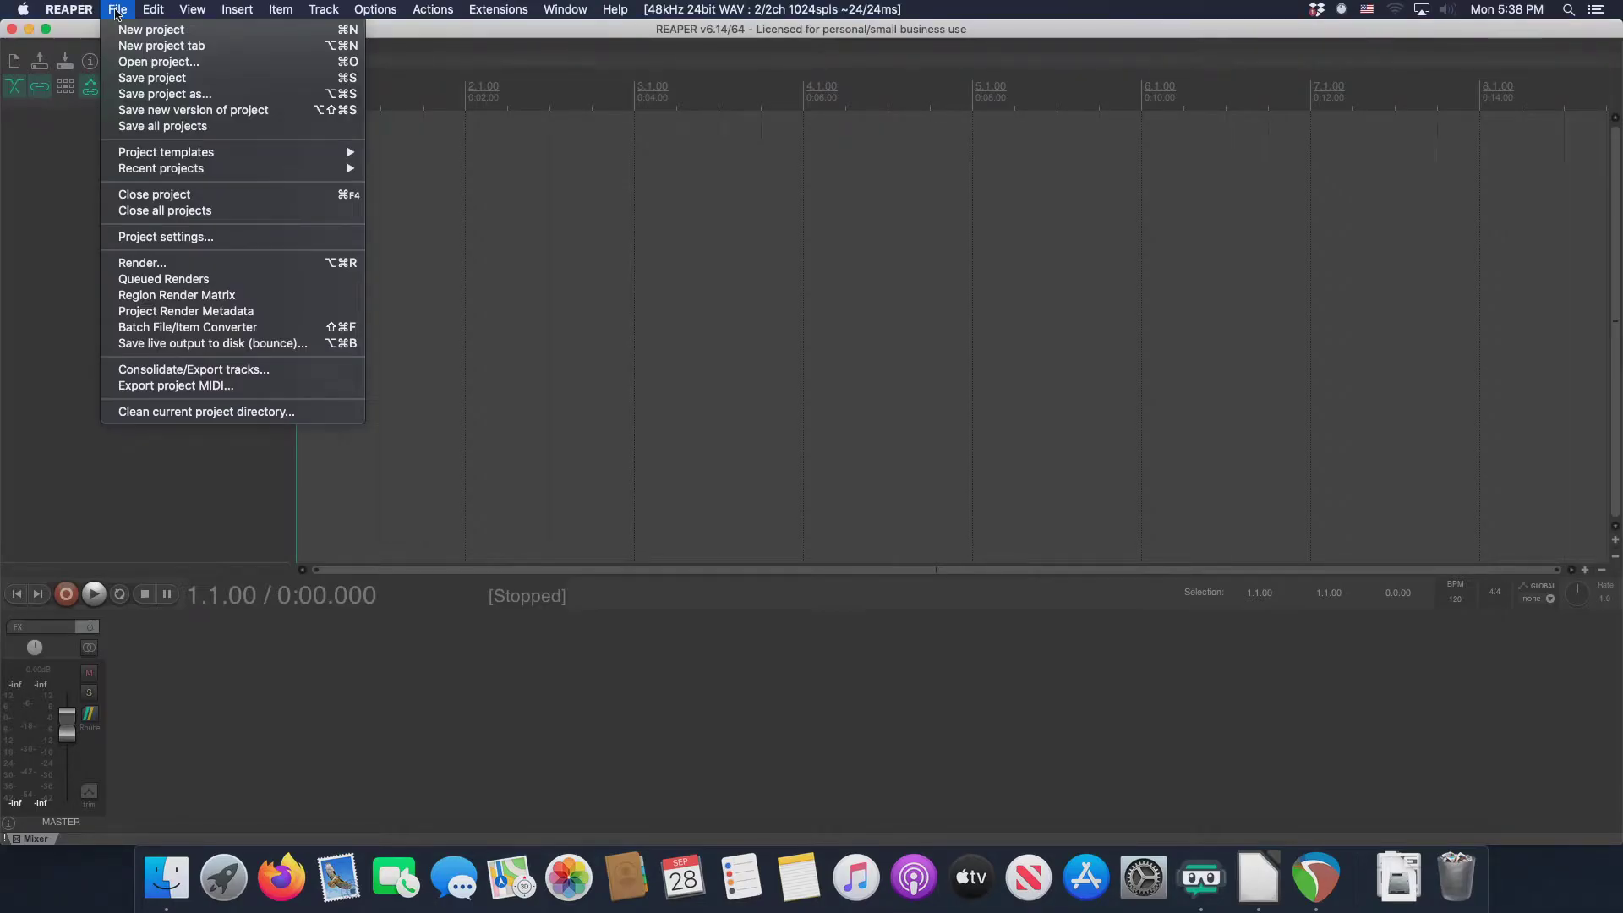
# Enable a fixed project sample rate in the project settings and set it to 48000 Hz
pyautogui.click(246, 238)
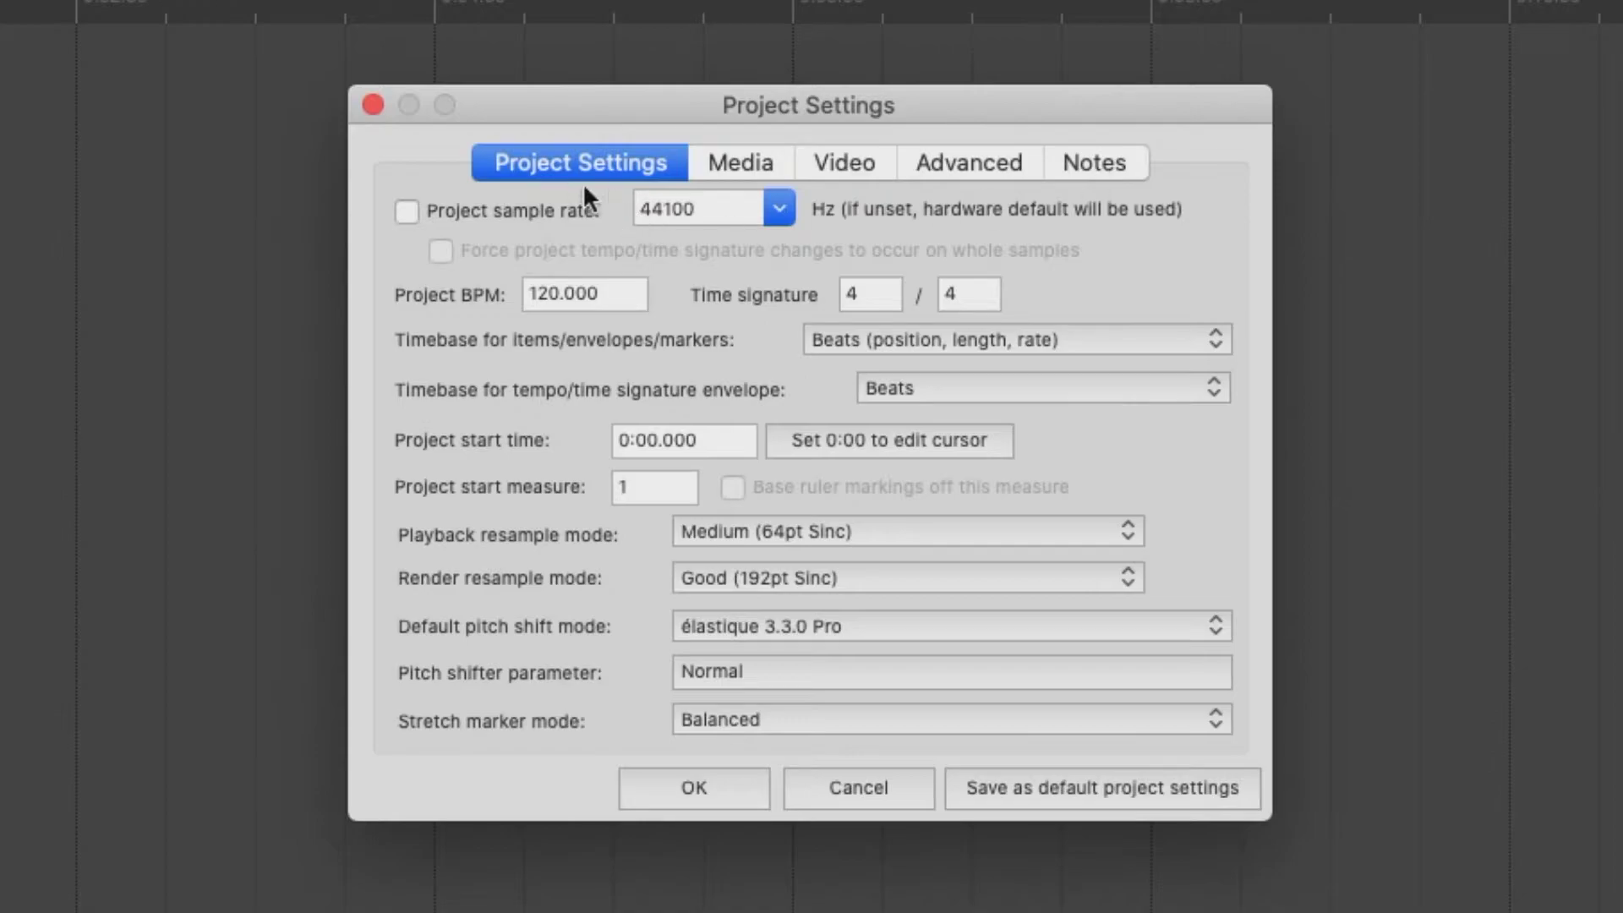
pyautogui.click(437, 213)
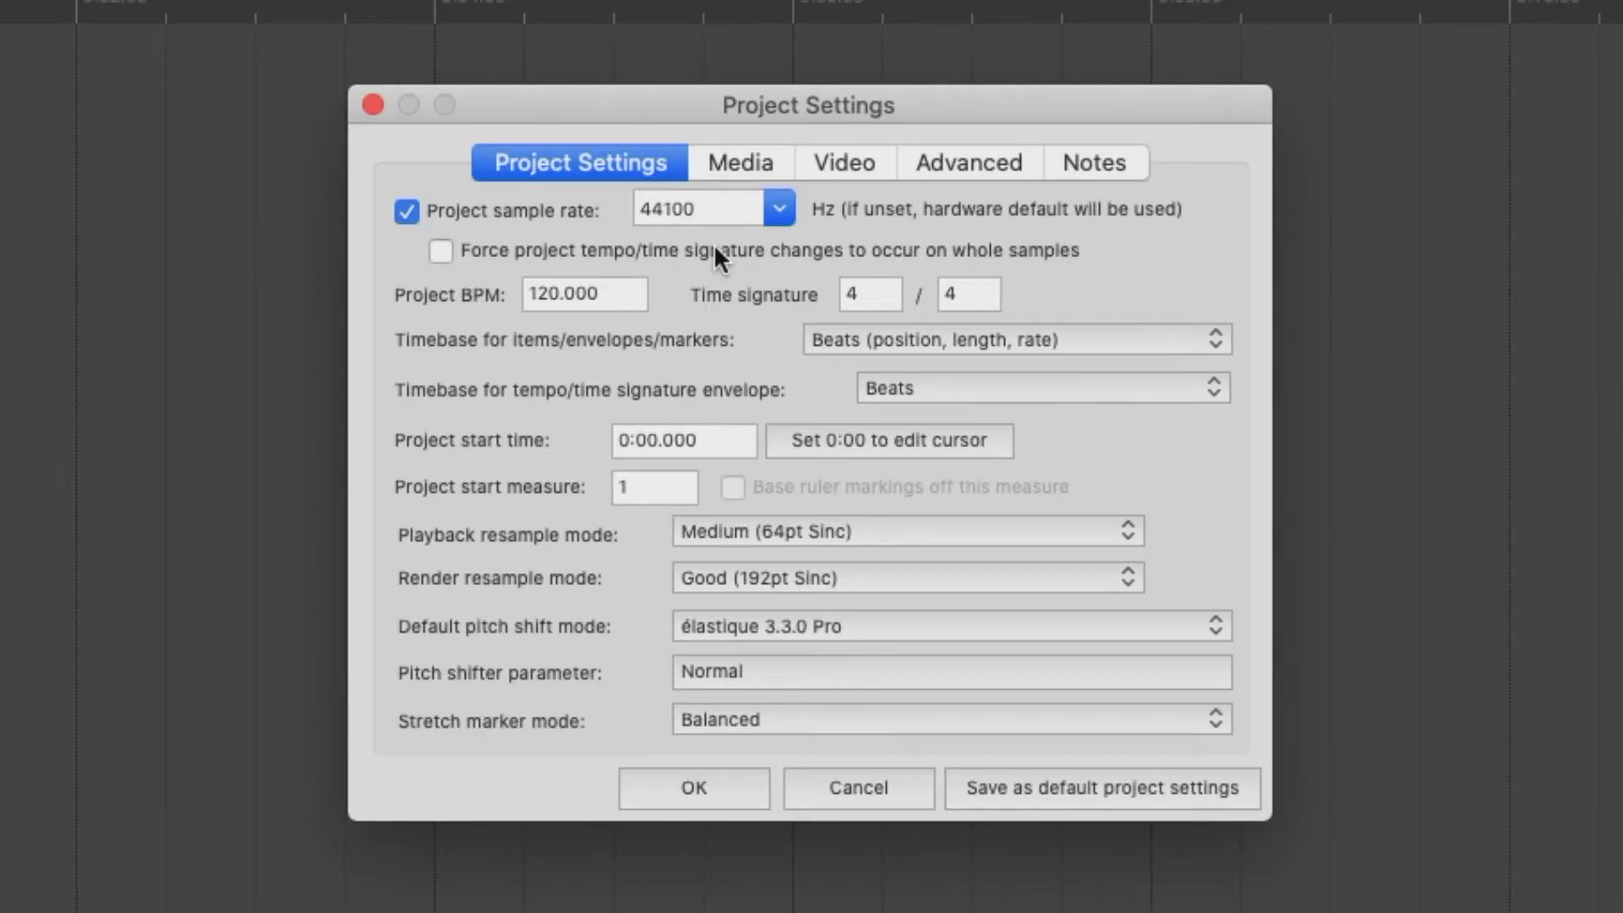
pyautogui.click(773, 211)
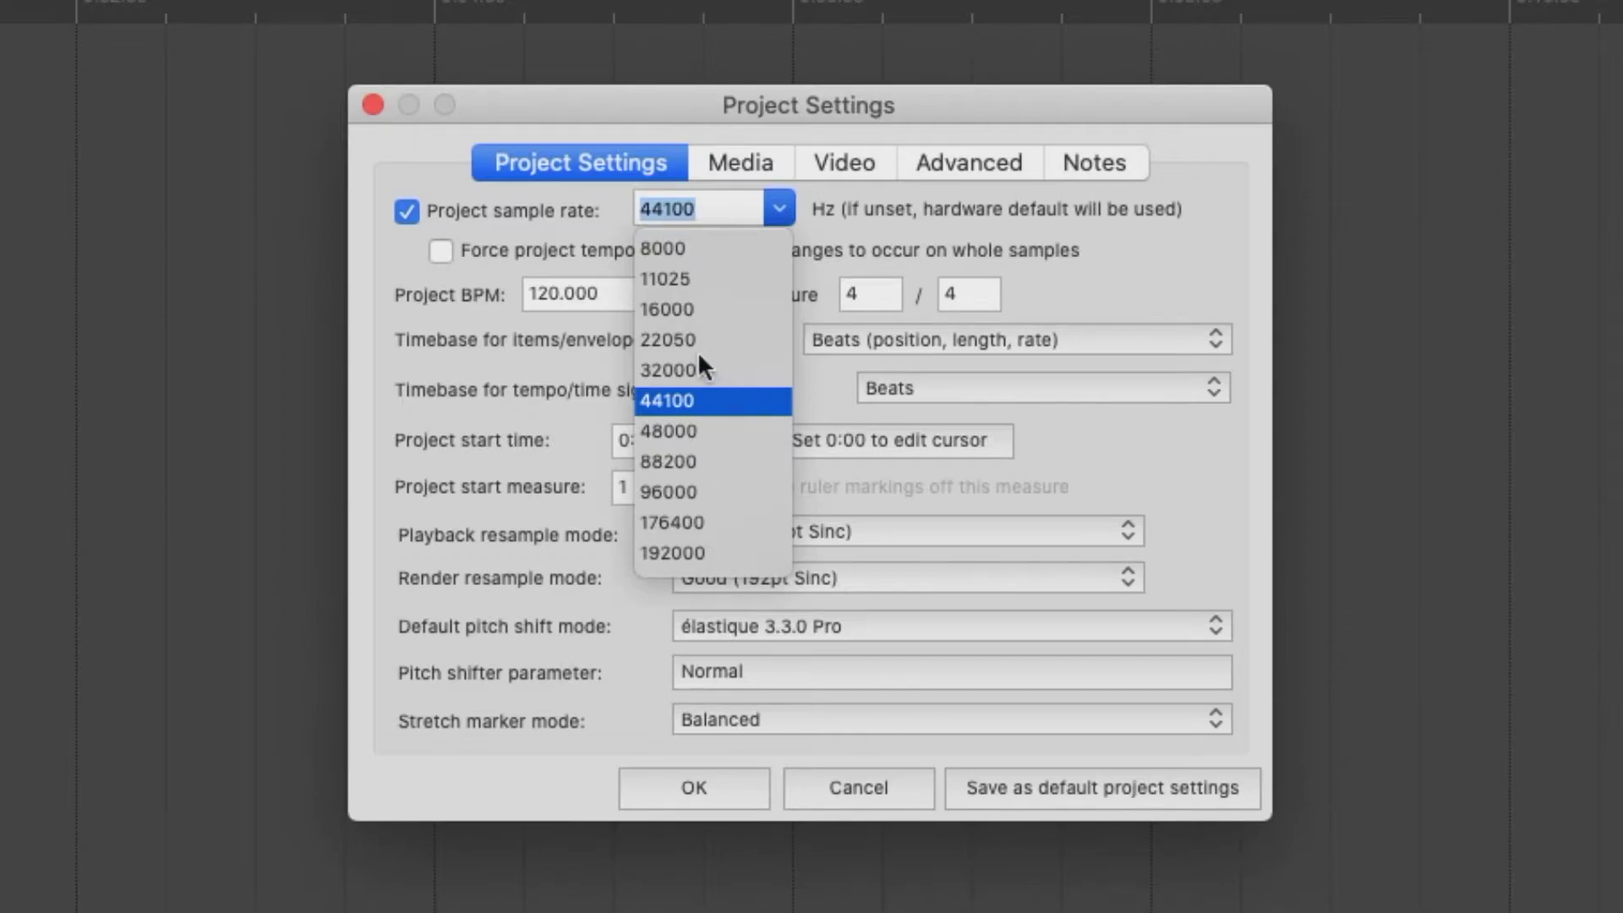
pyautogui.click(667, 431)
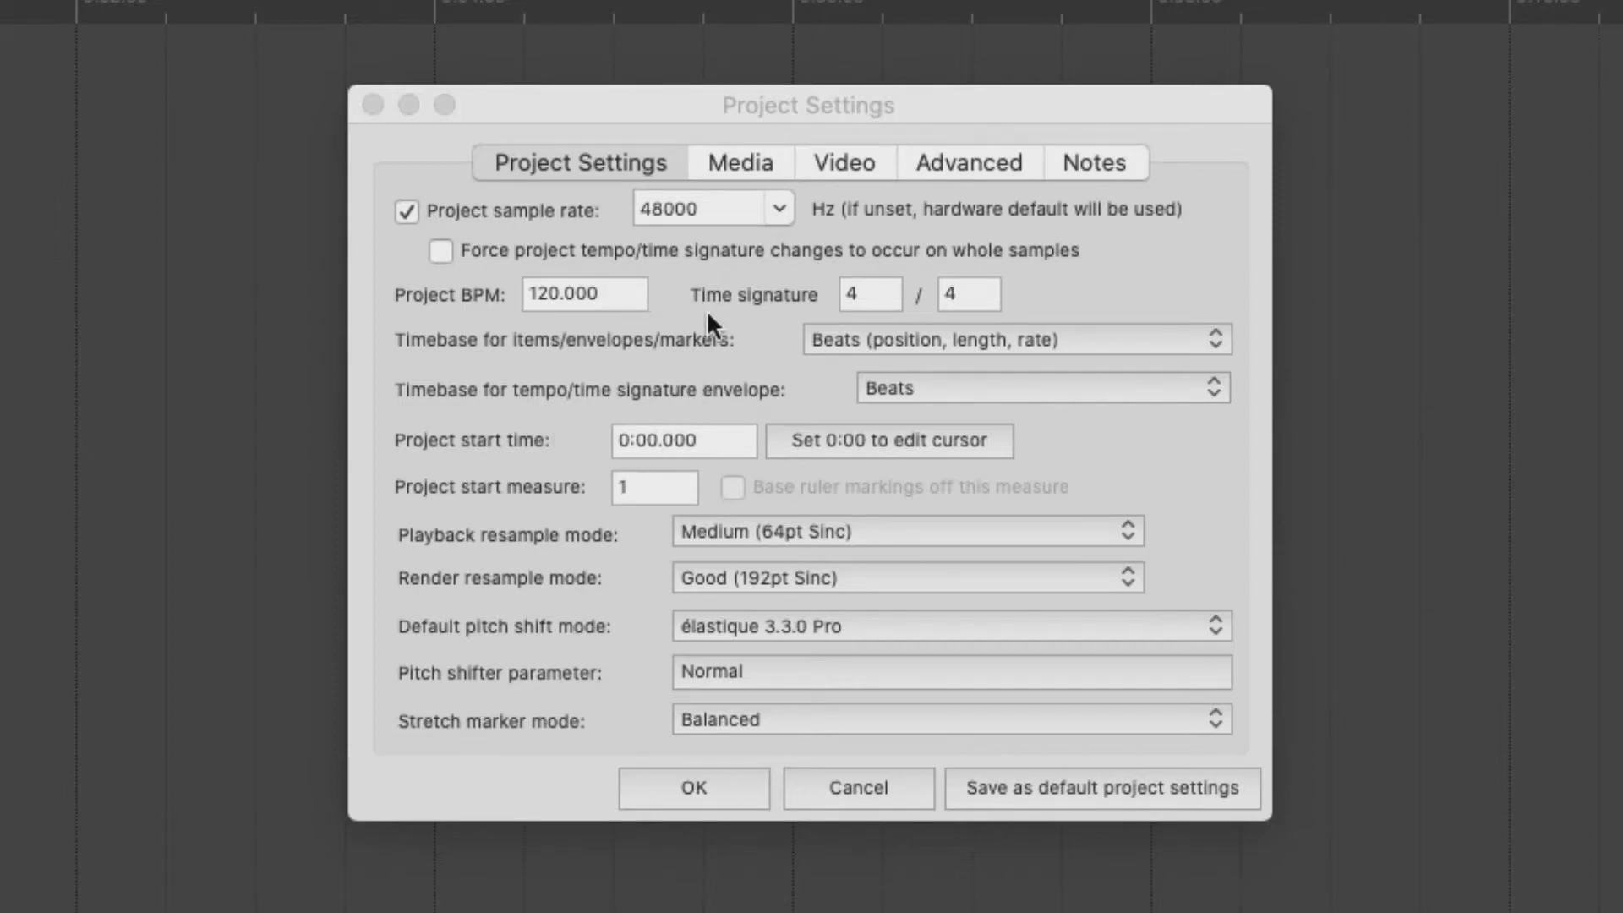
pyautogui.click(471, 323)
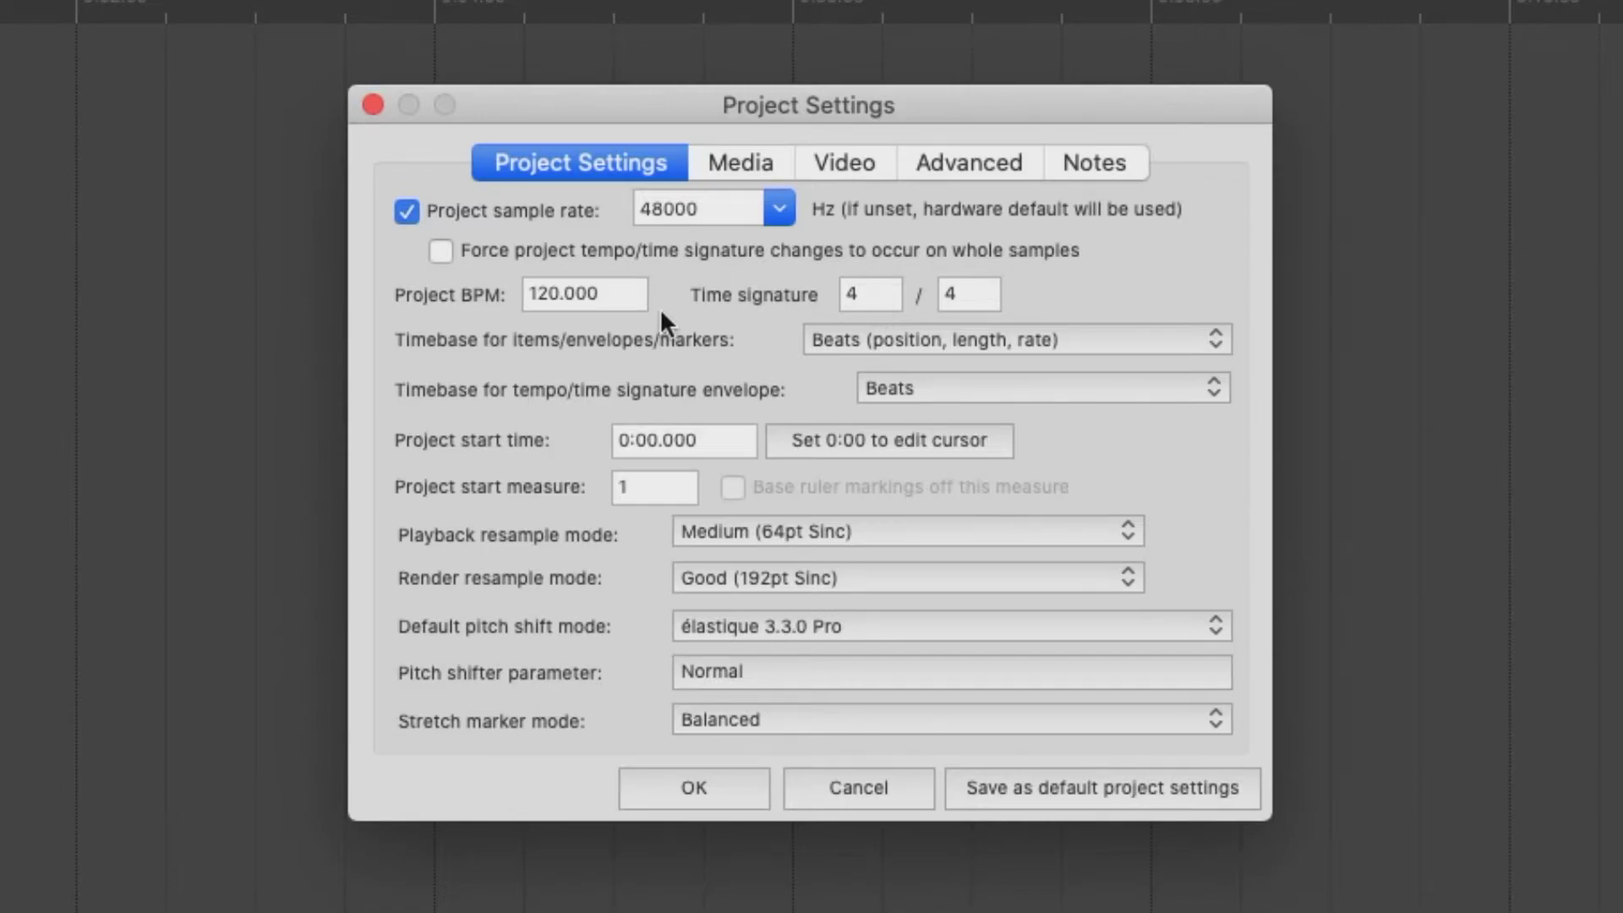
# Set the project tempo to 60 BPM
pyautogui.click(607, 292)
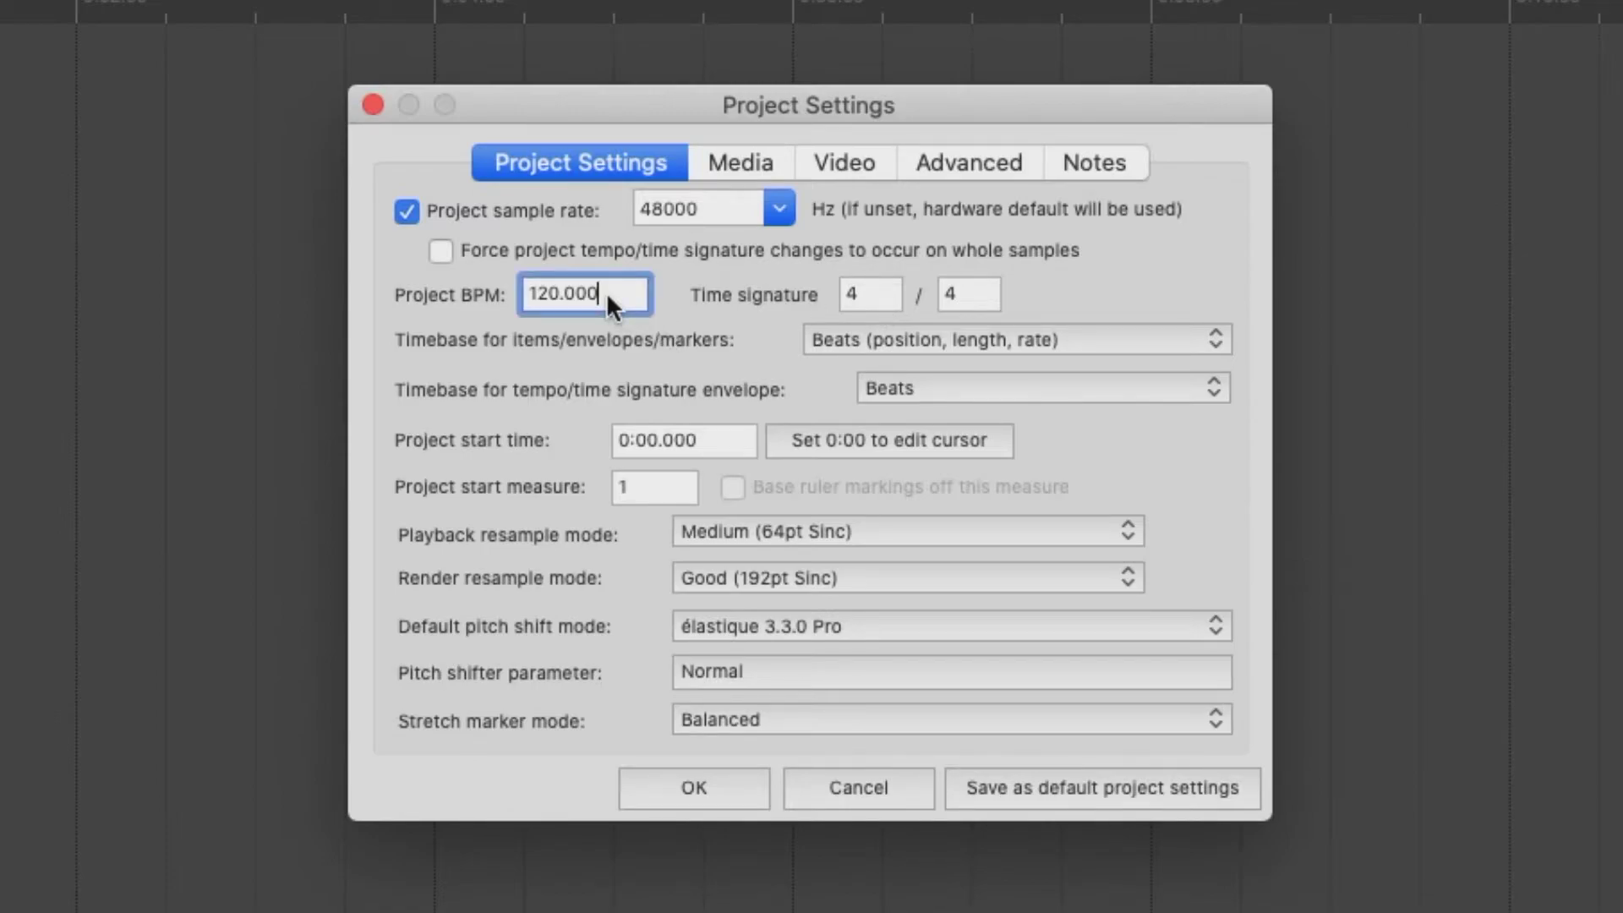
pyautogui.press('BackSpace')
pyautogui.press('BackSpace')
pyautogui.press('BackSpace')
pyautogui.press('BackSpace')
pyautogui.press('BackSpace')
pyautogui.press('BackSpace')
pyautogui.press('BackSpace')
pyautogui.write('60')
# Set the project time signature to 1/4
pyautogui.click(890, 284)
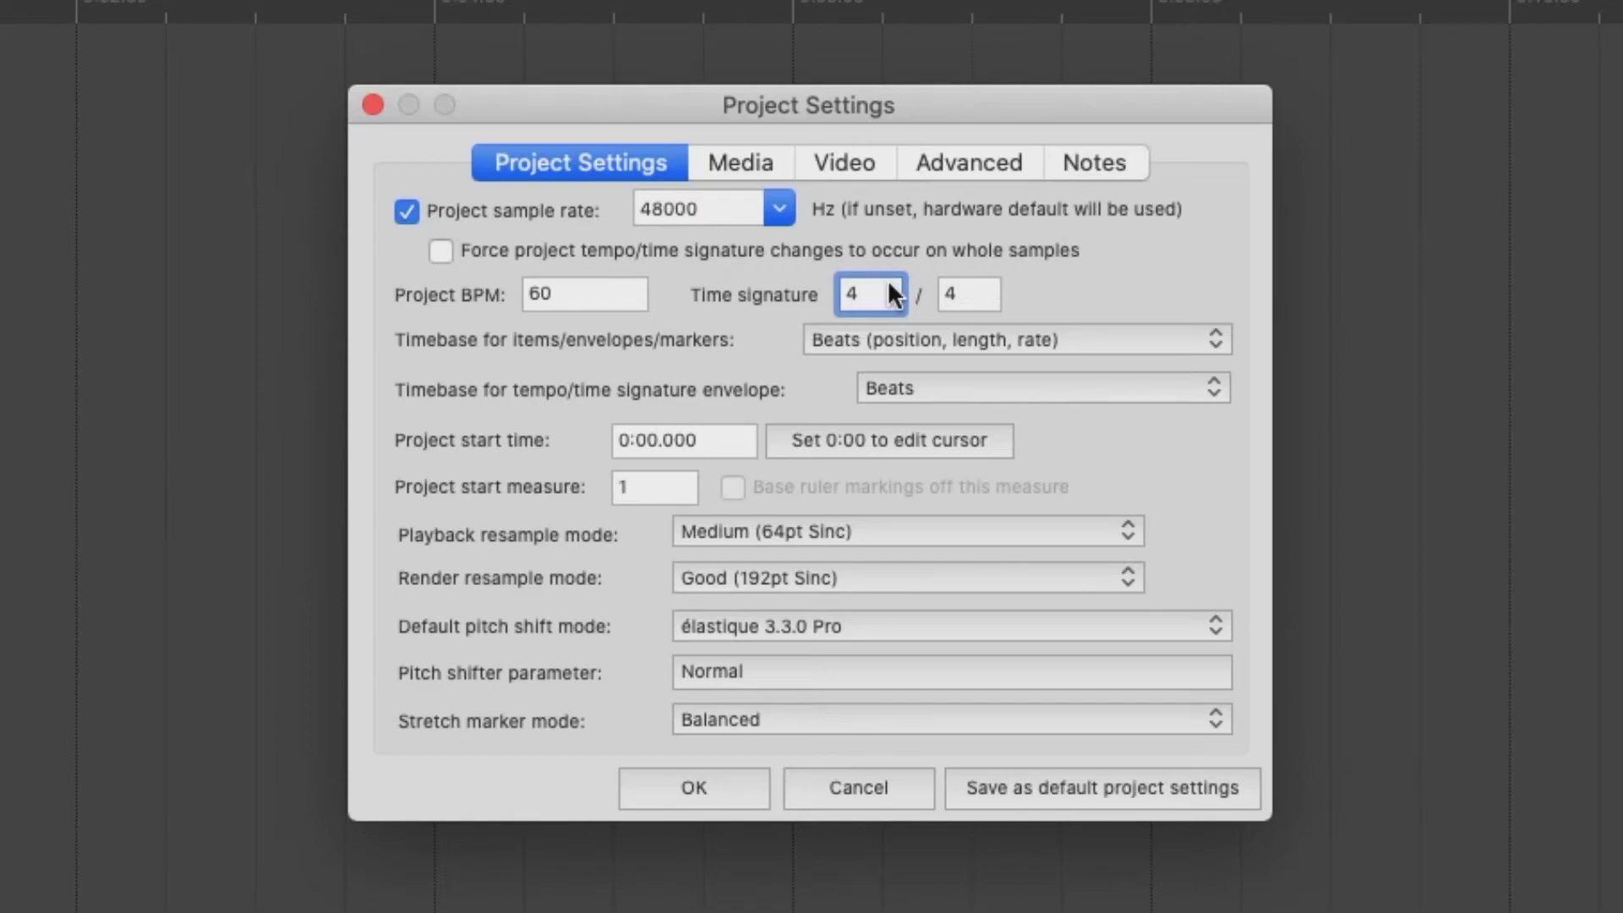
pyautogui.press('BackSpace')
pyautogui.write('1')
pyautogui.press('Tab')
pyautogui.click(1041, 273)
# Set the timebase to Time for both items/envelopes/markers and the tempo/time signature envelope
pyautogui.click(851, 346)
pyautogui.click(828, 311)
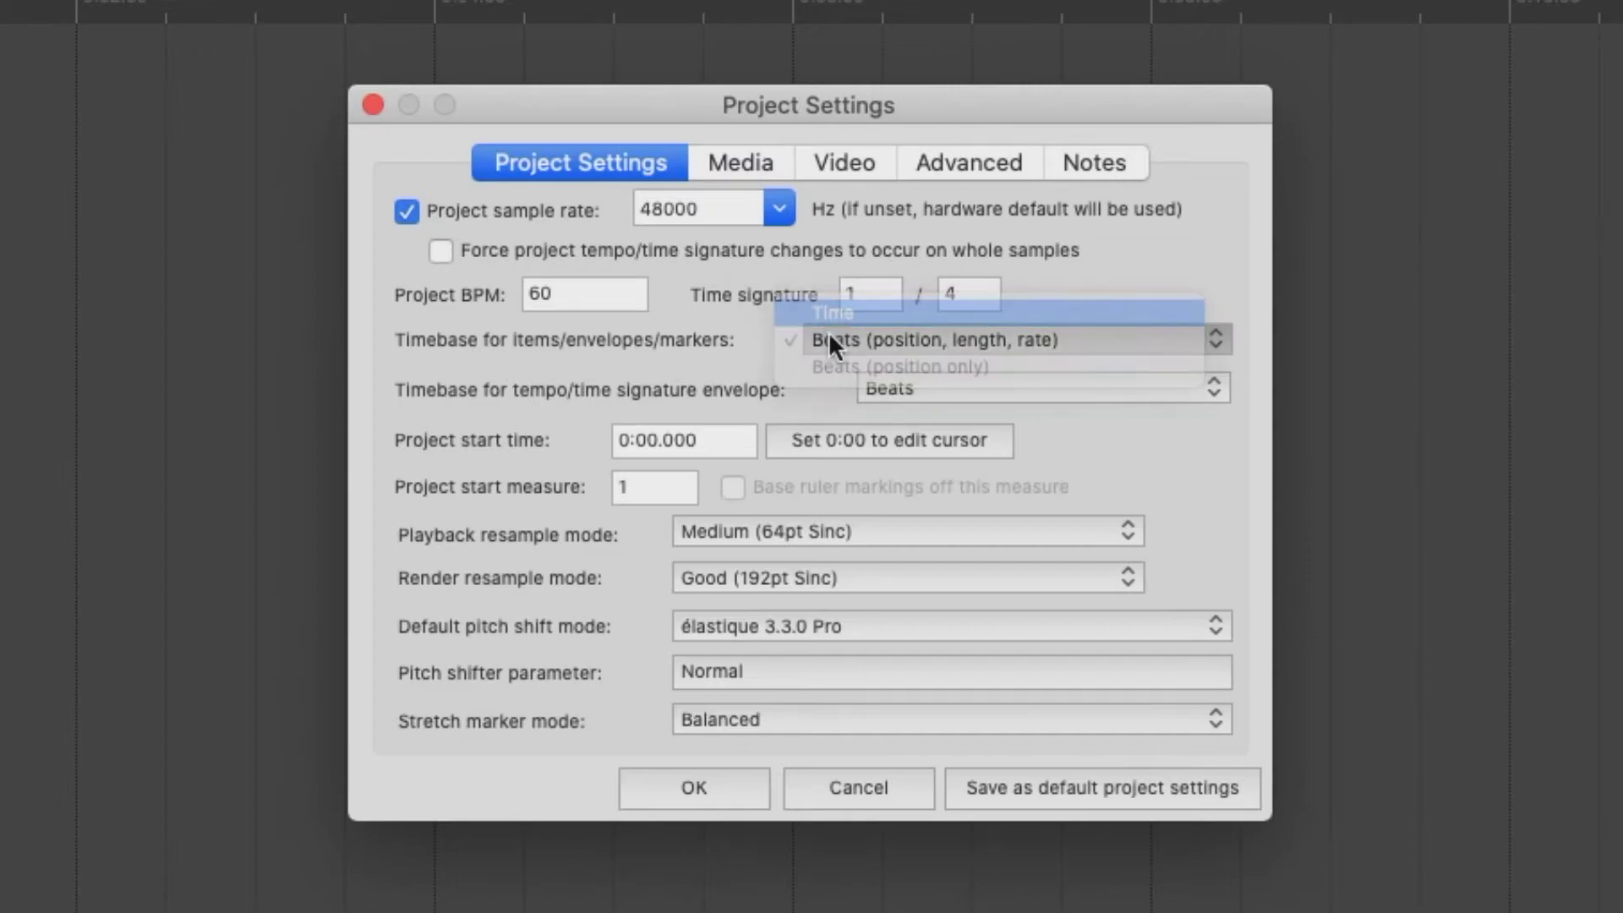
pyautogui.click(886, 384)
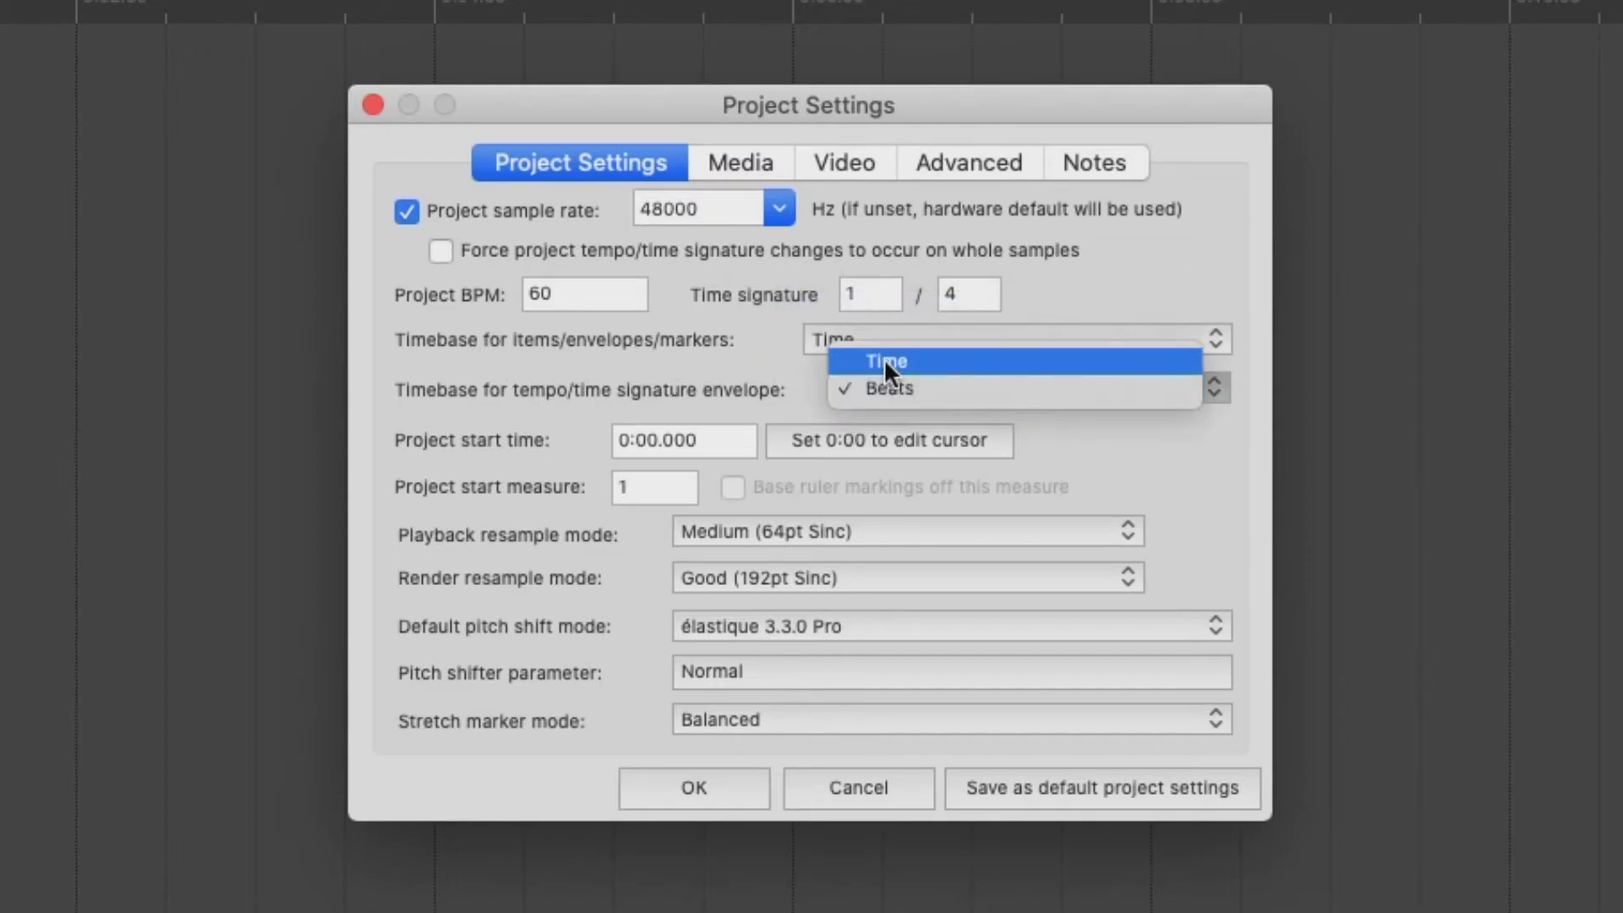
pyautogui.click(884, 361)
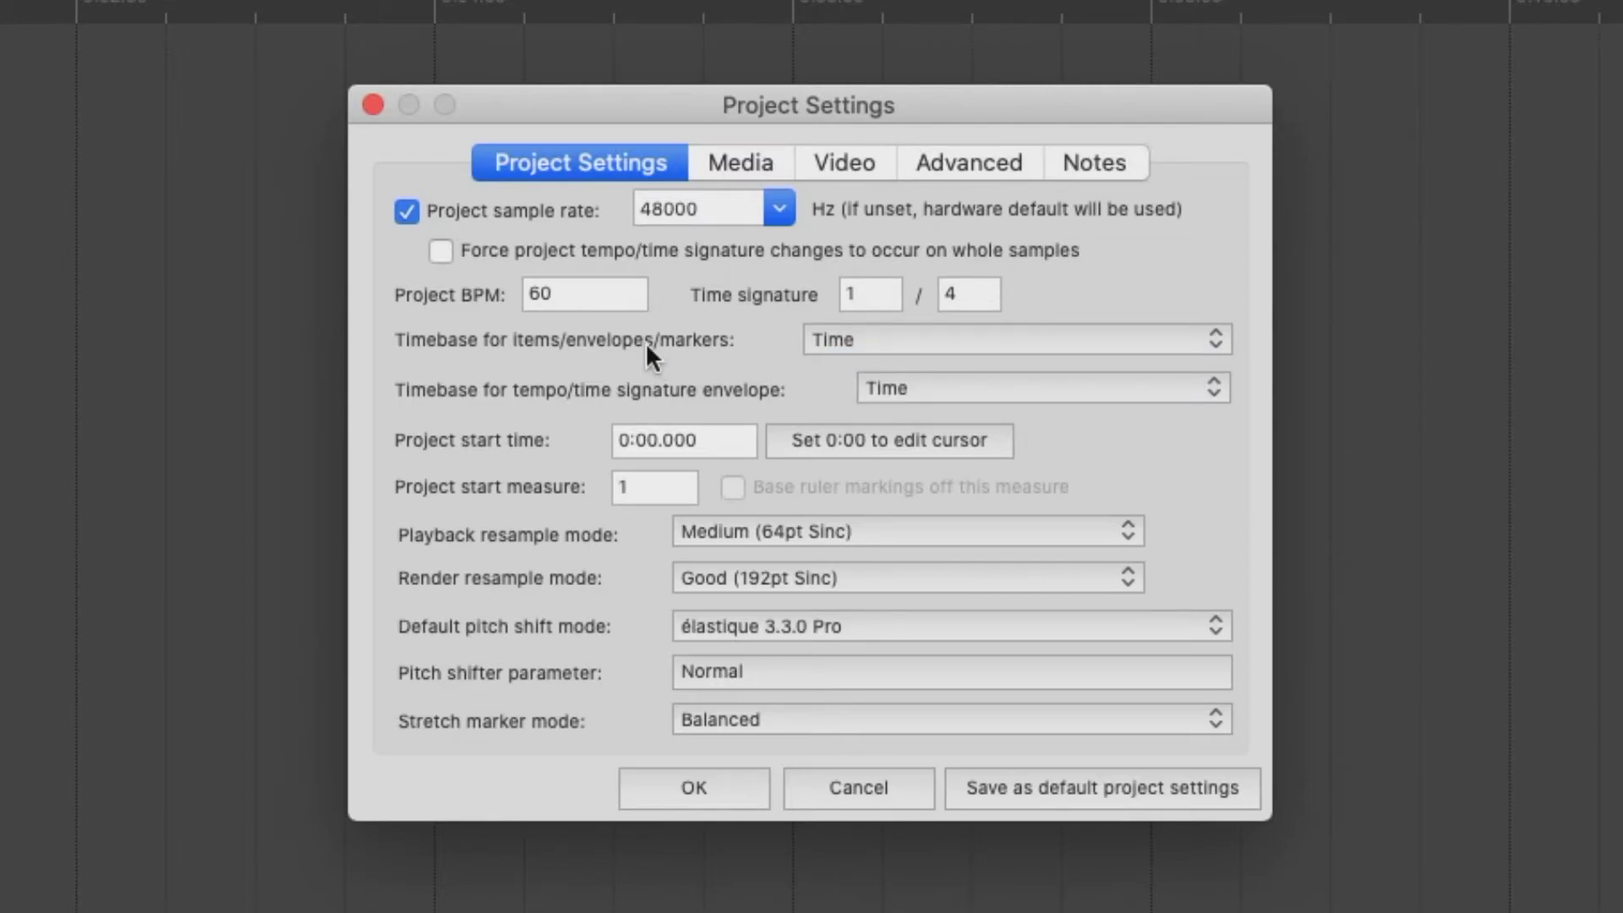
# Enter /mnt/raw.audio as the path to save media files in the project's media settings
pyautogui.click(740, 163)
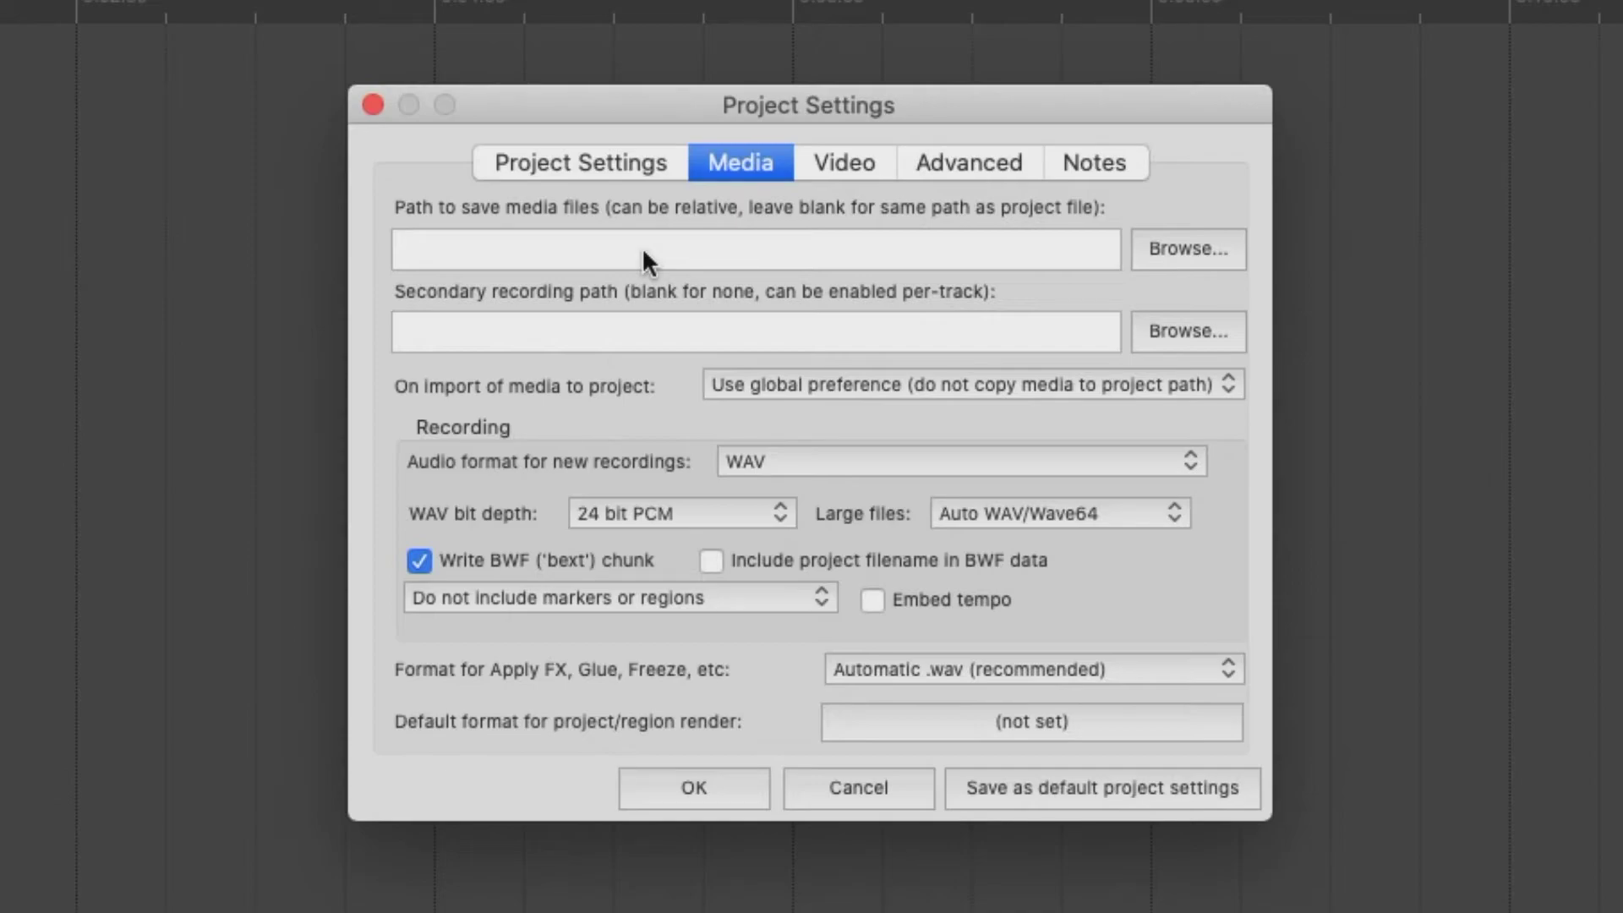
pyautogui.click(539, 254)
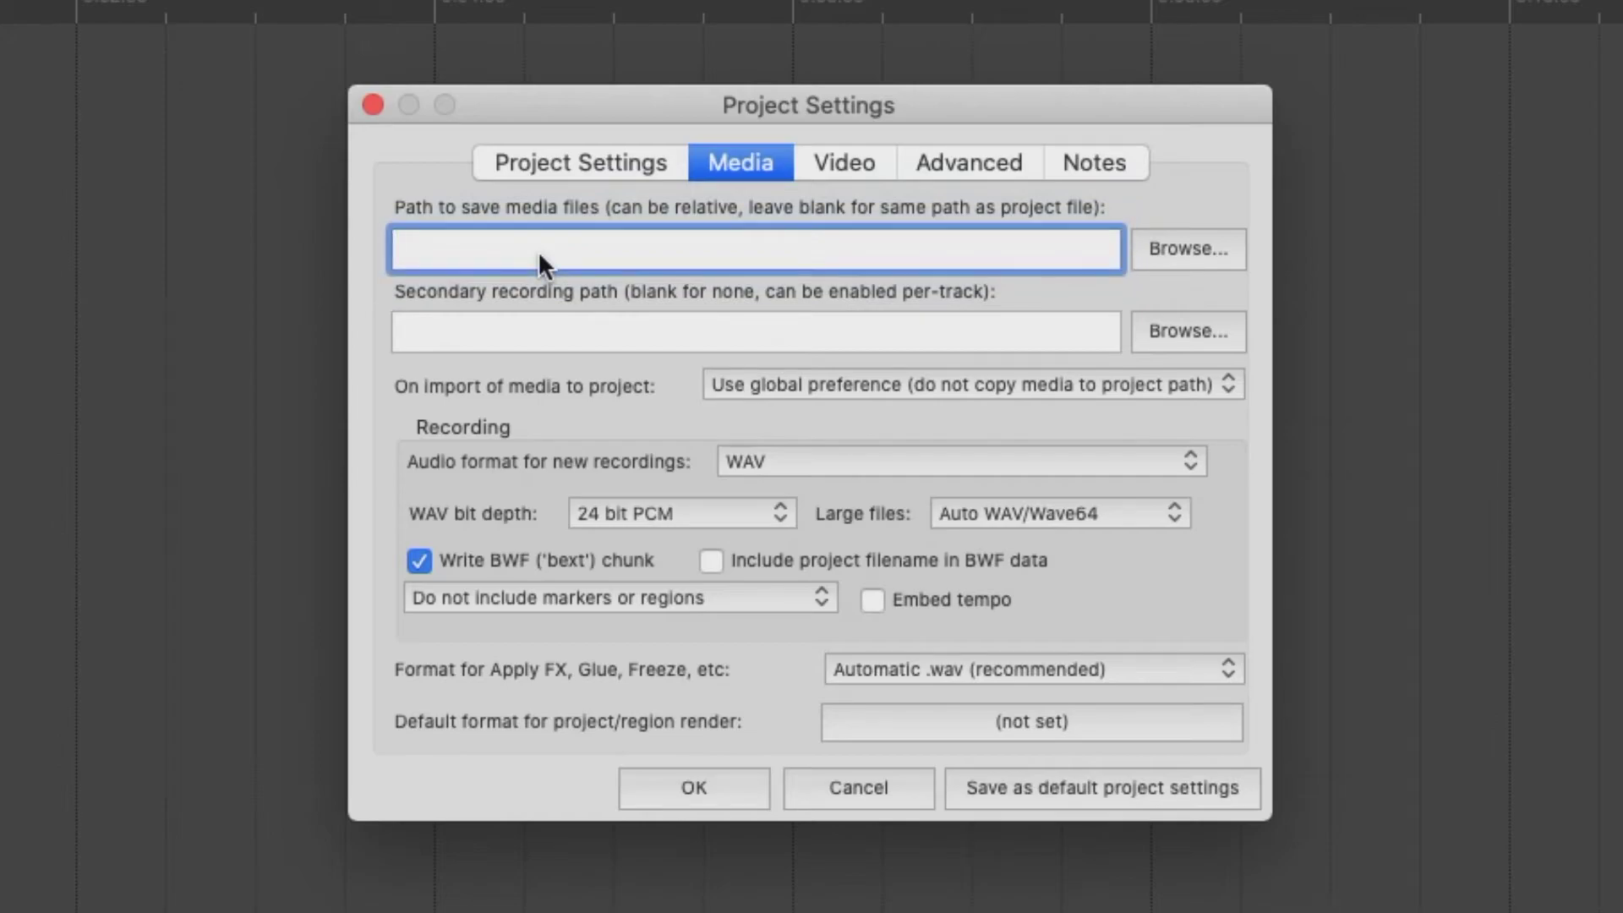
pyautogui.write('/mnt/raw.audio')
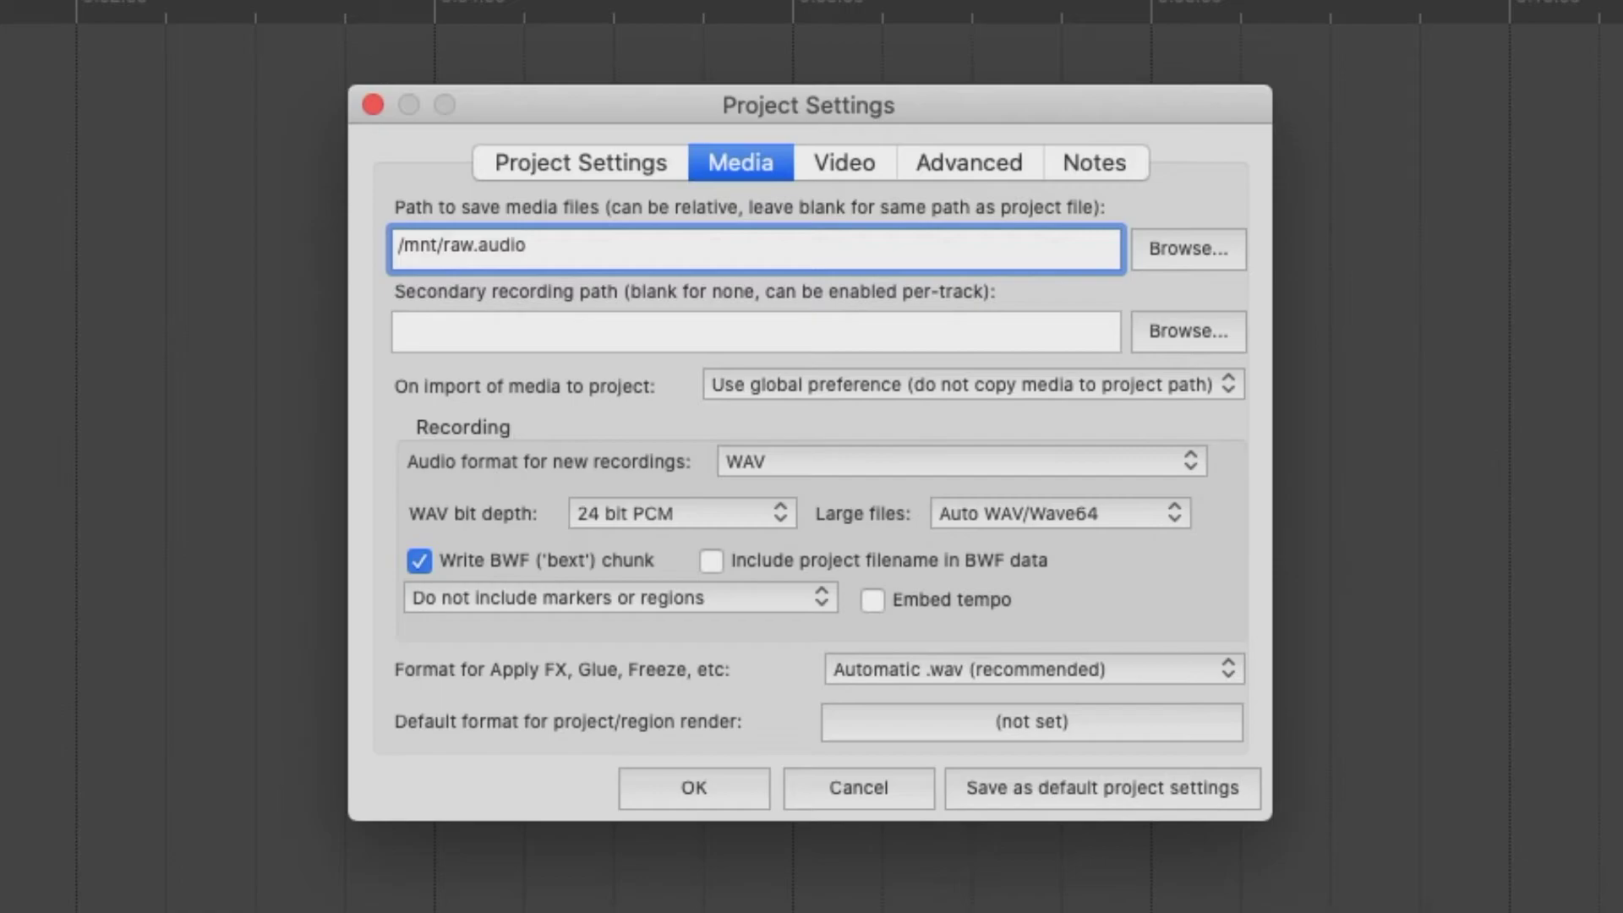
# Shorten the path to save media files to the relative folder raw.audio
pyautogui.press('Left')
pyautogui.press('Left')
pyautogui.press('Left')
pyautogui.press('Left')
pyautogui.press('Left')
pyautogui.press('Left')
pyautogui.press('Left')
pyautogui.press('Left')
pyautogui.press('Left')
pyautogui.press('BackSpace')
pyautogui.press('BackSpace')
pyautogui.press('BackSpace')
pyautogui.press('BackSpace')
pyautogui.press('BackSpace')
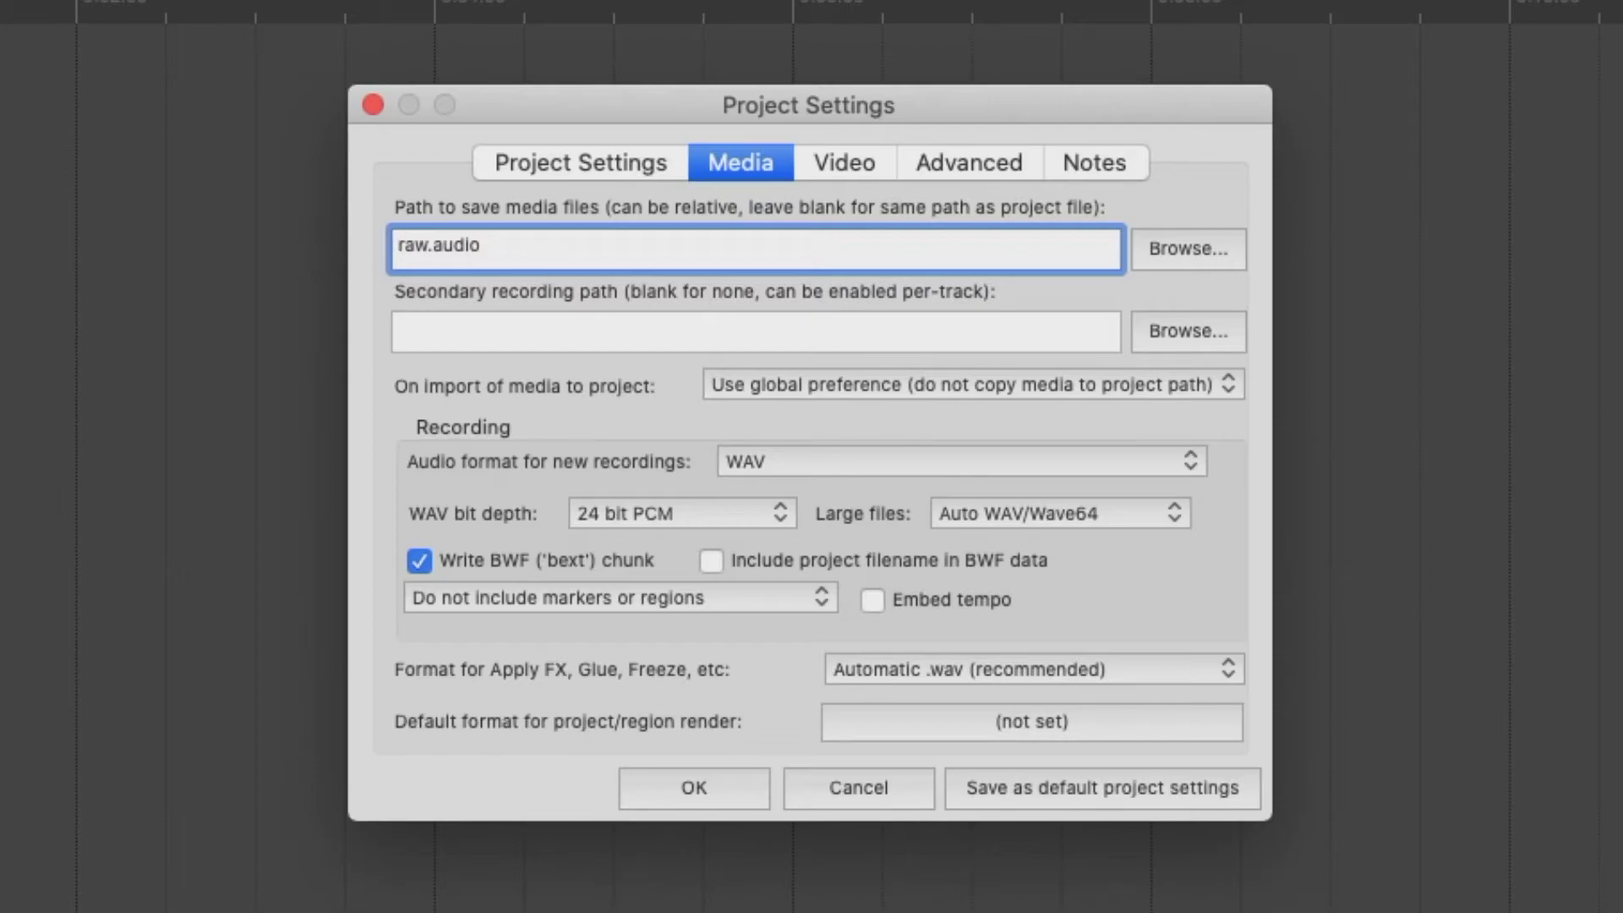
# Enter /mnt/backups/reaper.wavs as the secondary recording path
pyautogui.click(495, 341)
pyautogui.write('/mn')
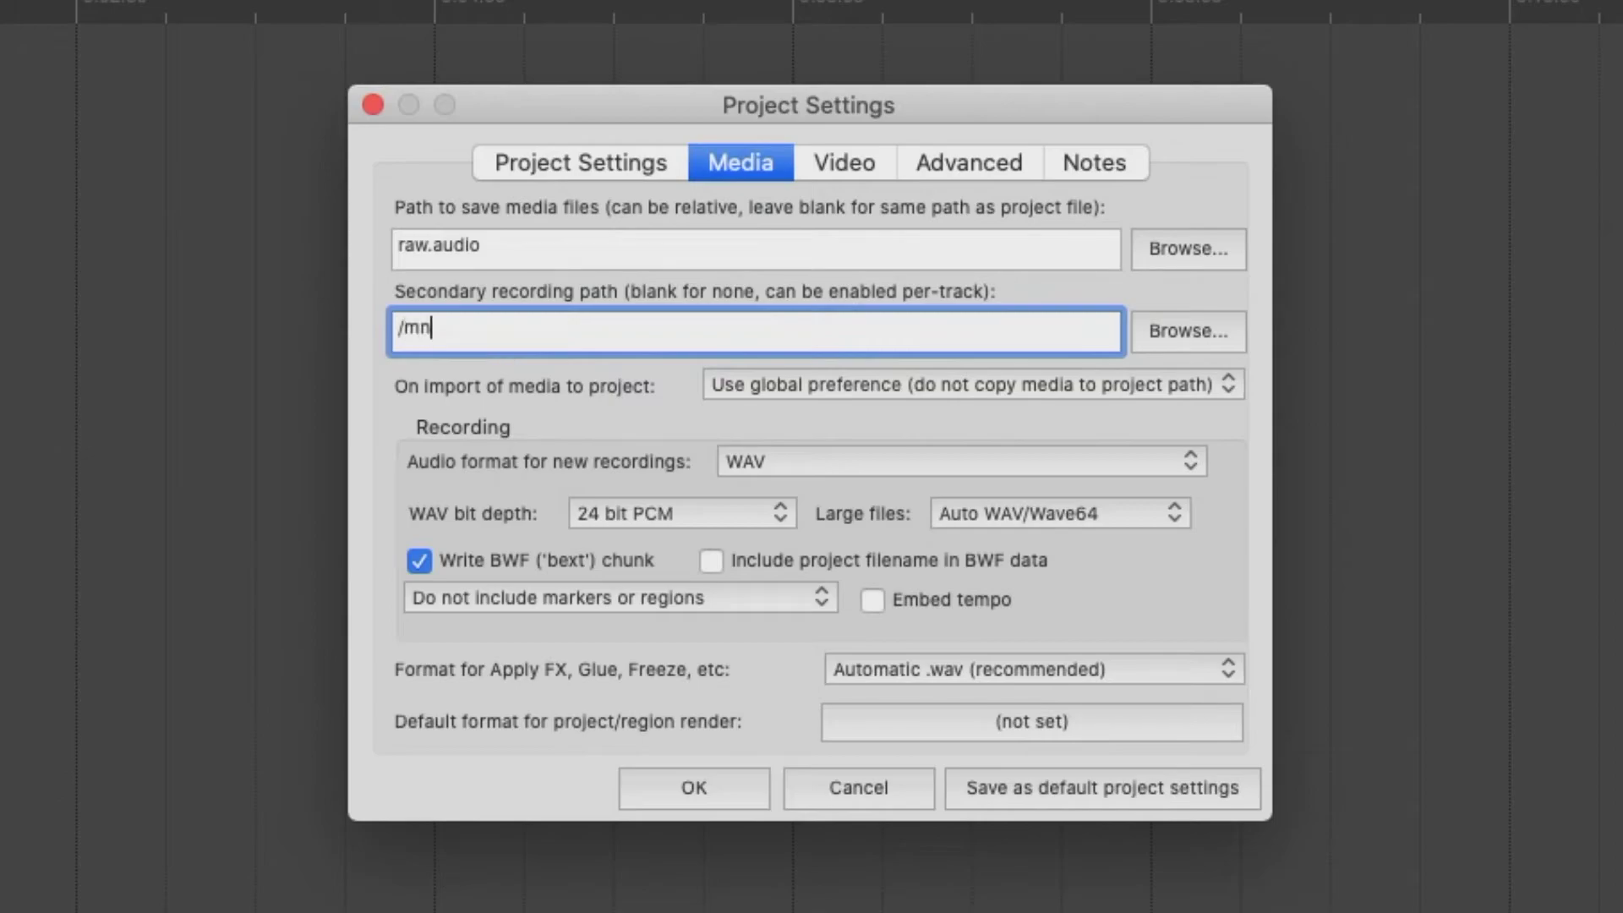
pyautogui.write('t/backups/re')
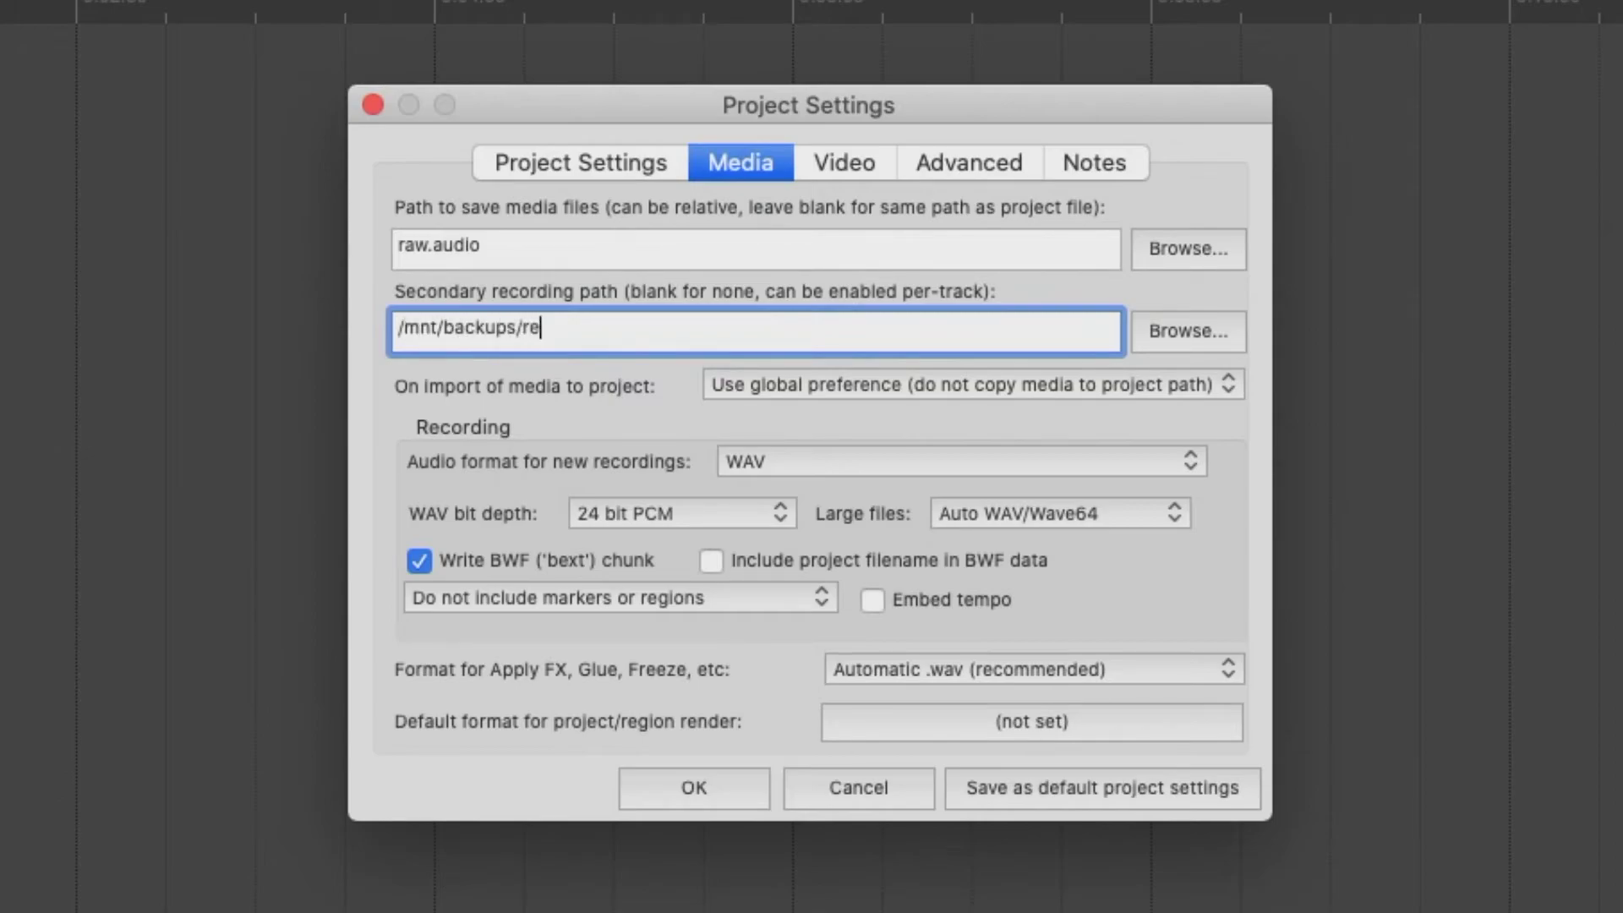
pyautogui.write('aper.wavs')
# Clear the secondary recording path so that it is blank
pyautogui.click(479, 245)
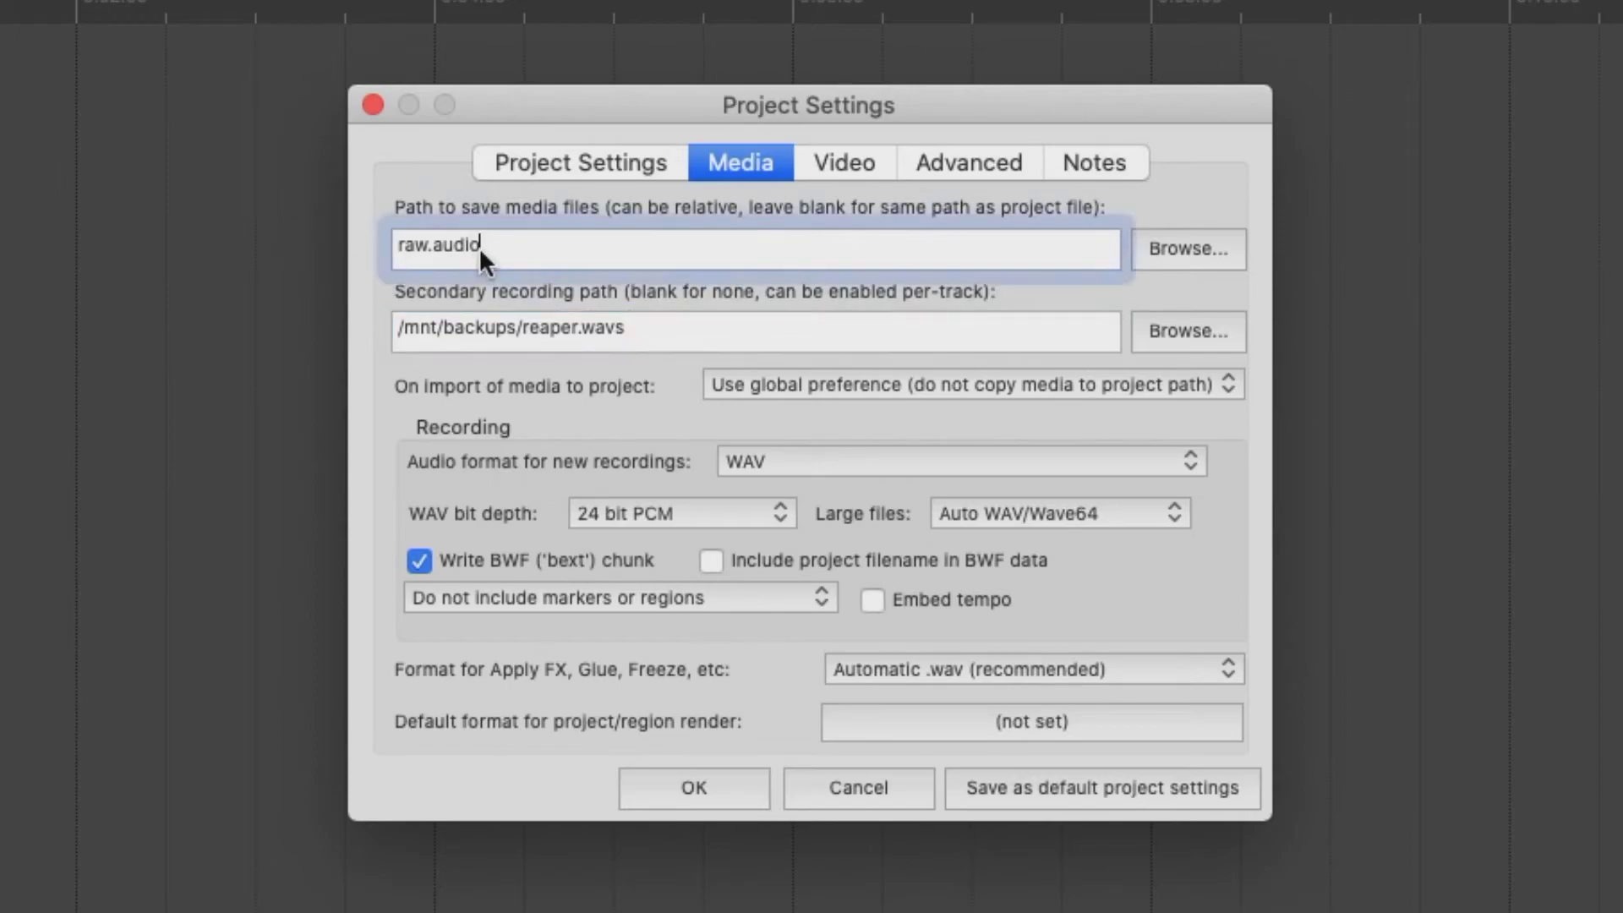
pyautogui.click(662, 335)
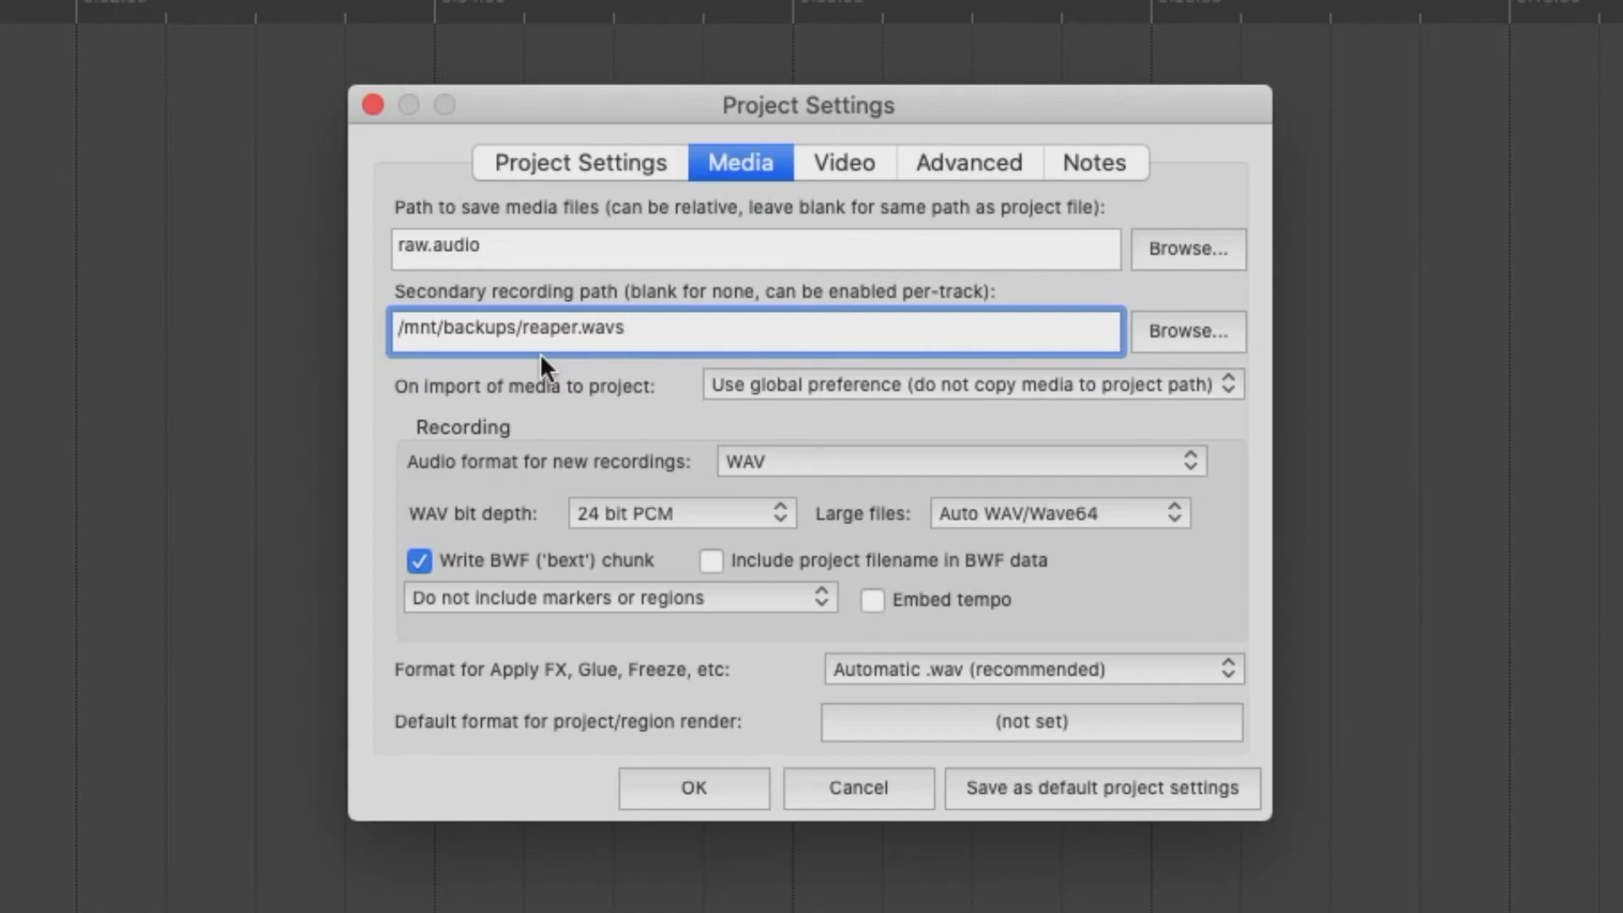
pyautogui.click(555, 249)
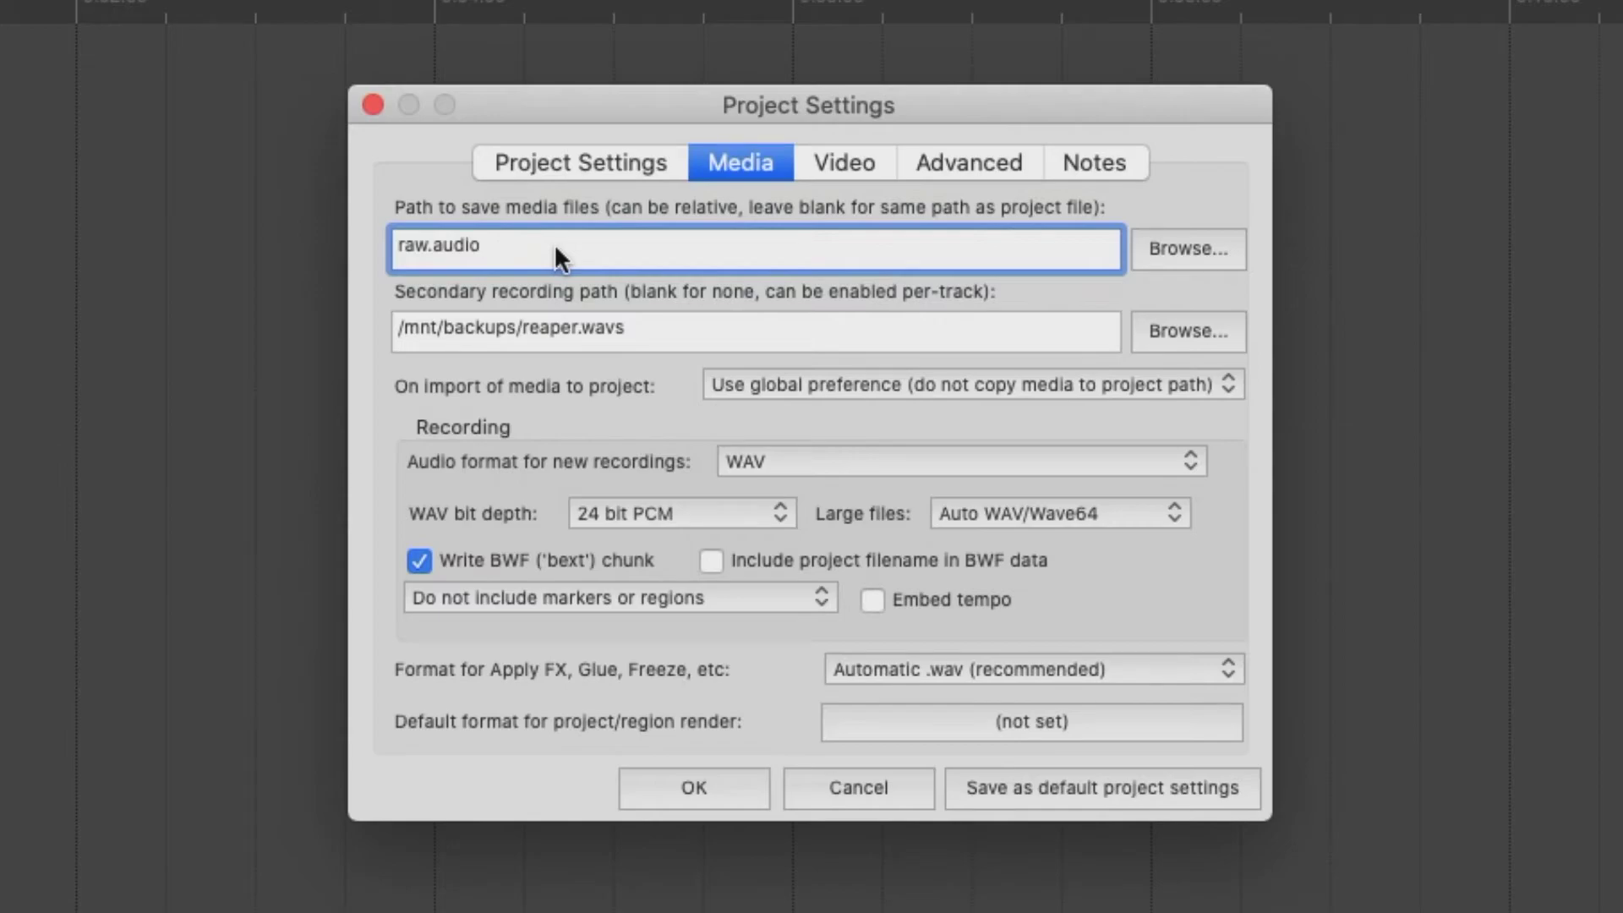
pyautogui.click(653, 336)
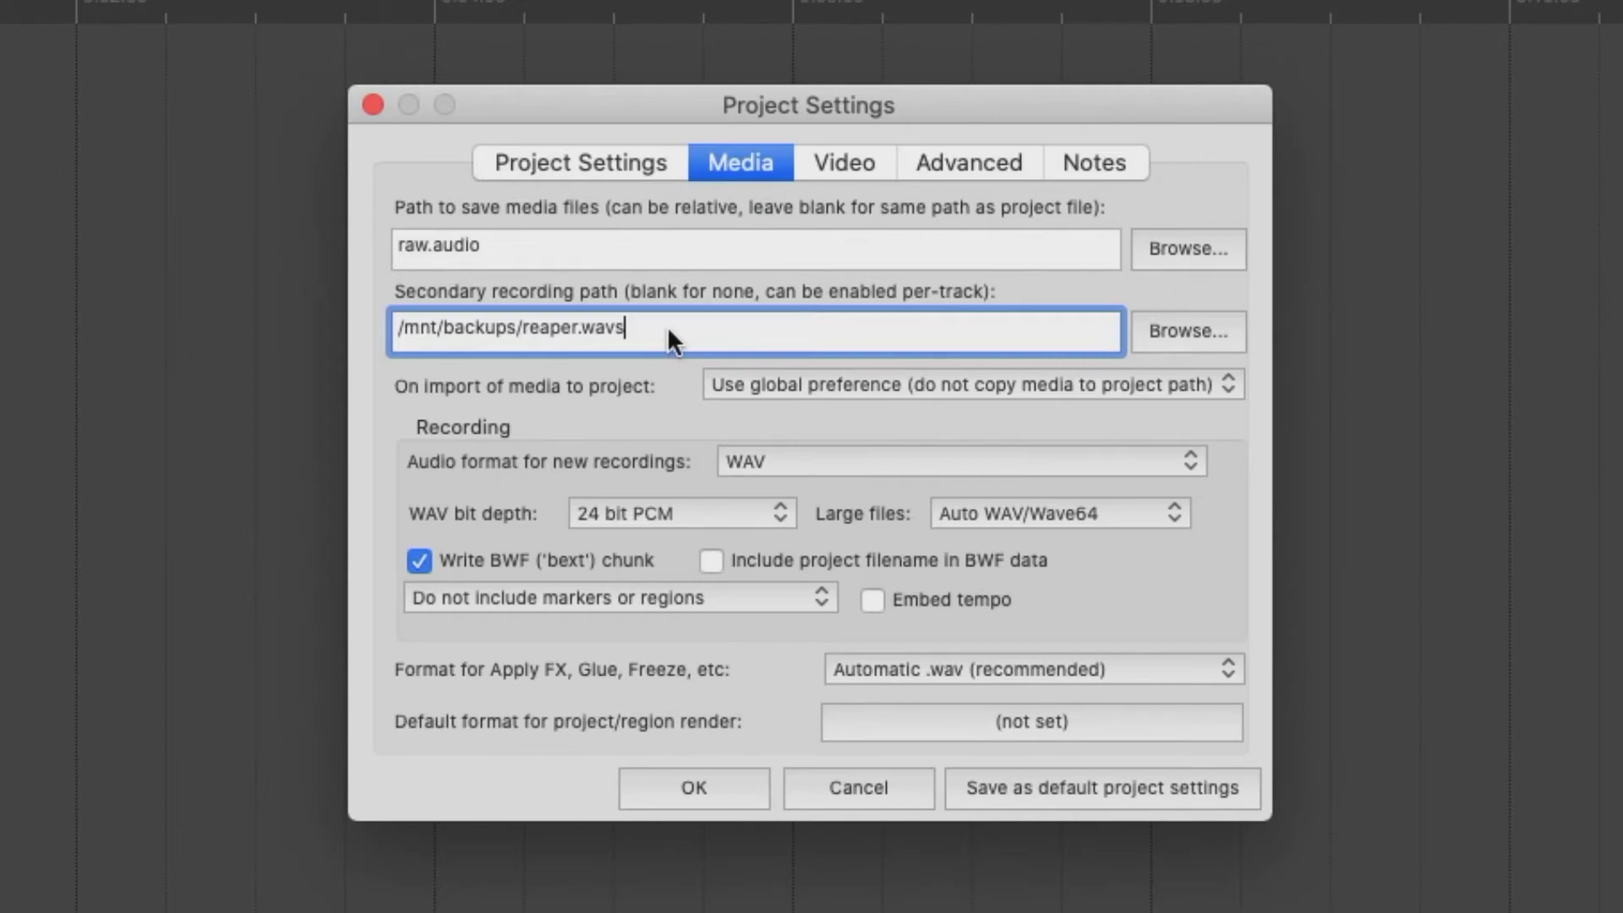
pyautogui.press('BackSpace')
pyautogui.press('BackSpace')
pyautogui.press('BackSpace')
pyautogui.press('BackSpace')
pyautogui.press('BackSpace')
pyautogui.press('BackSpace')
pyautogui.press('BackSpace')
pyautogui.press('BackSpace')
pyautogui.press('BackSpace')
pyautogui.press('BackSpace')
pyautogui.press('BackSpace')
pyautogui.press('BackSpace')
pyautogui.press('BackSpace')
pyautogui.press('BackSpace')
pyautogui.press('BackSpace')
pyautogui.press('BackSpace')
pyautogui.press('BackSpace')
pyautogui.press('BackSpace')
pyautogui.press('BackSpace')
pyautogui.press('BackSpace')
pyautogui.press('BackSpace')
pyautogui.press('BackSpace')
pyautogui.press('BackSpace')
pyautogui.press('BackSpace')
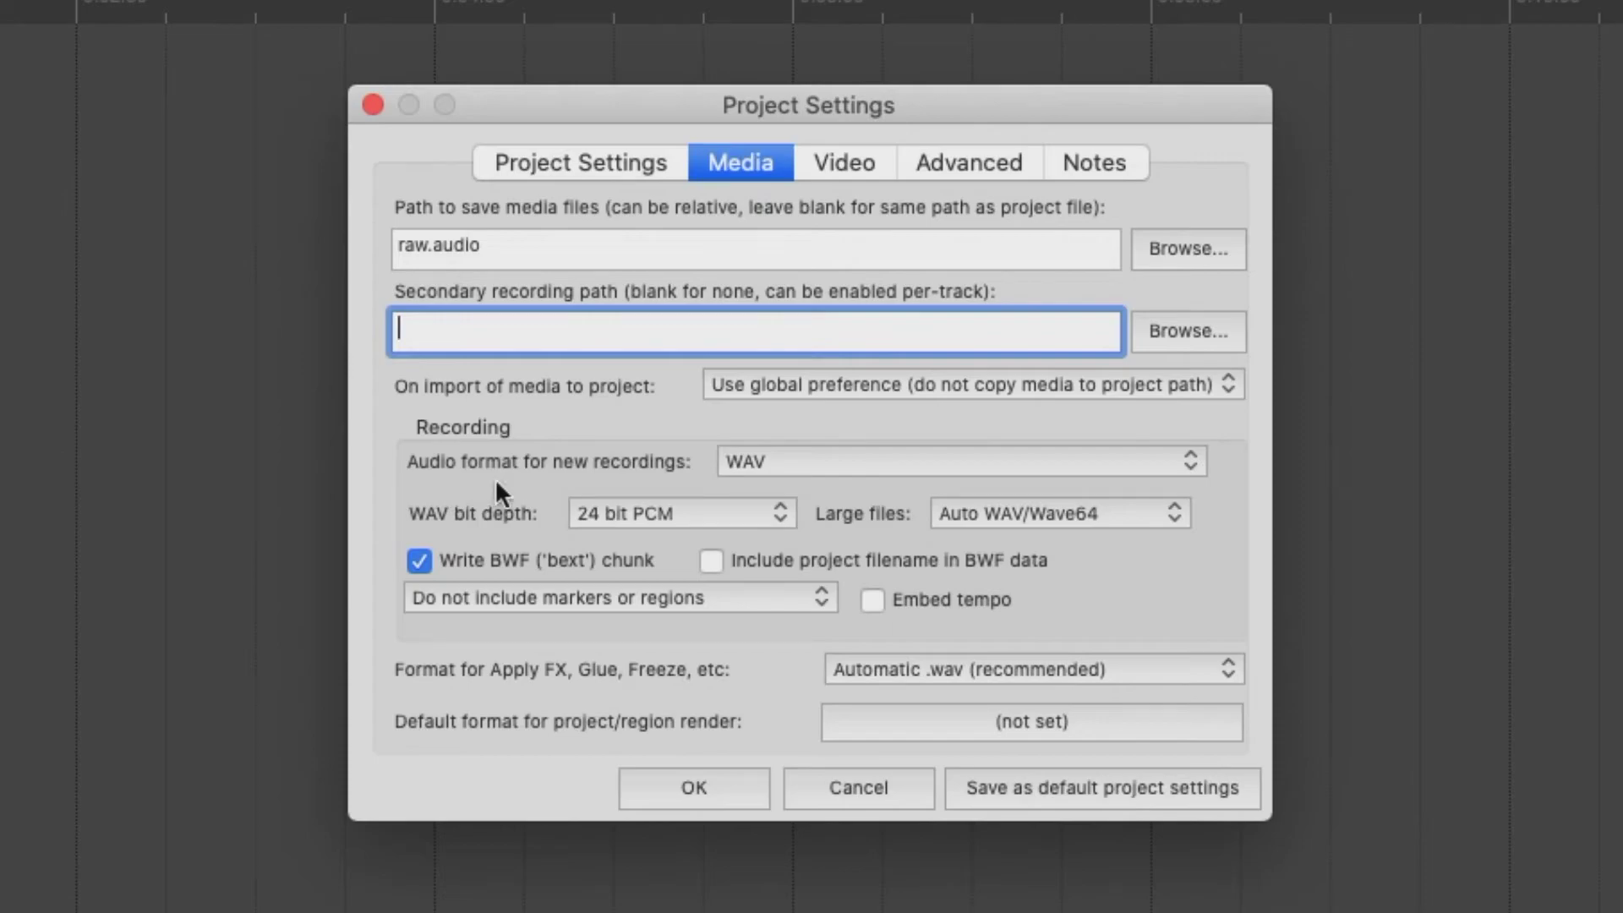
# Keep WAV as the audio format for new recordings and try a bit depth of 16 bit PCM
pyautogui.click(770, 463)
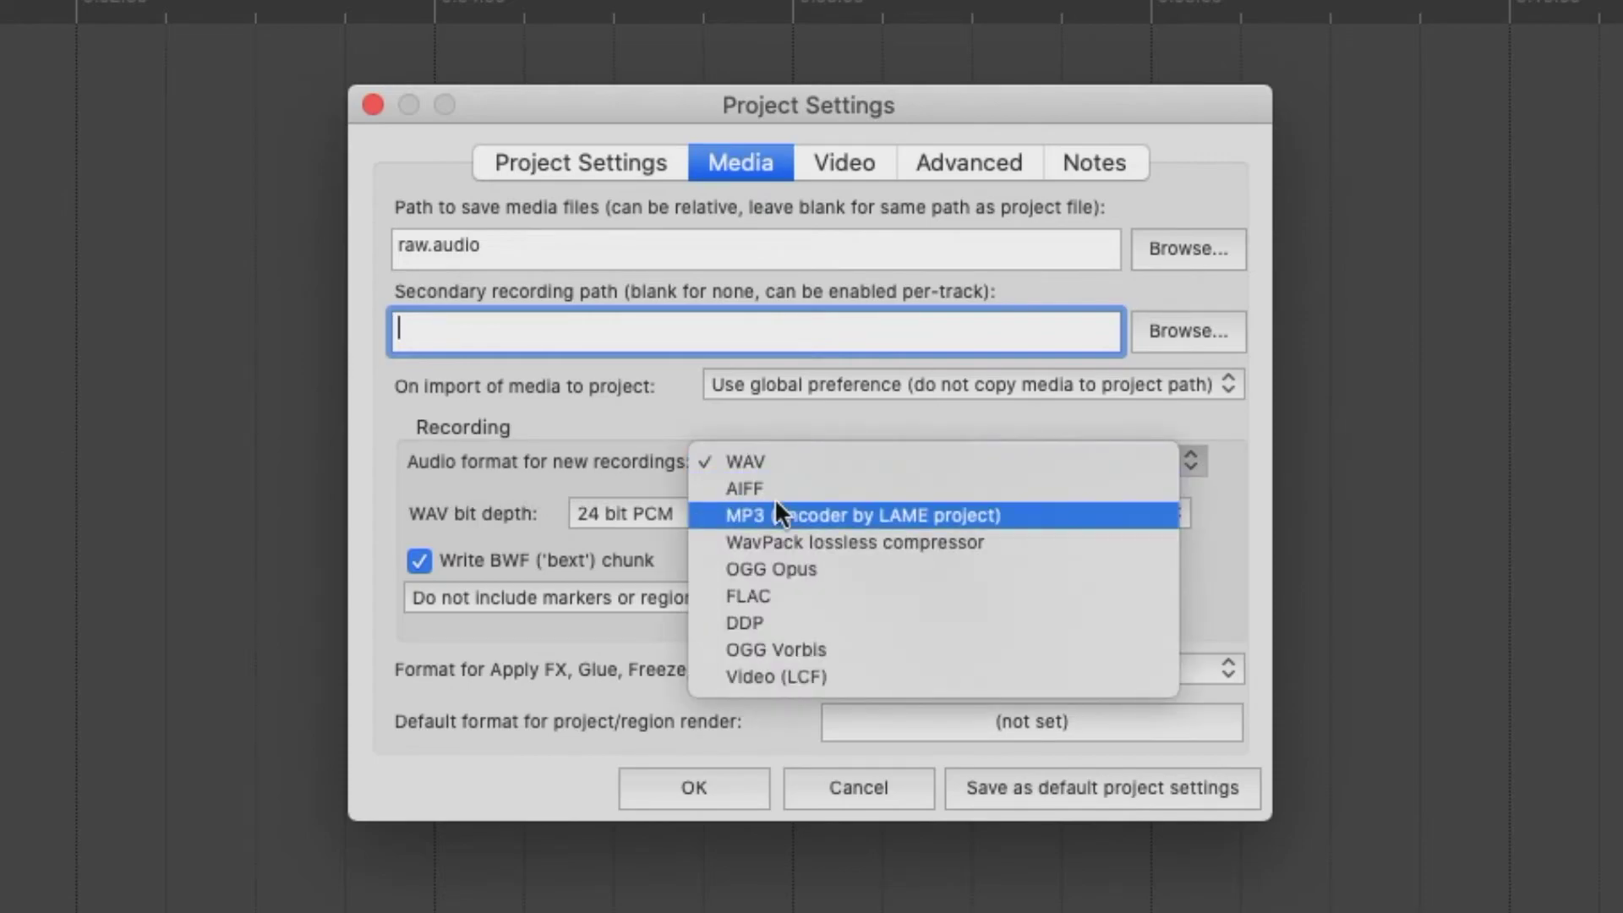
pyautogui.click(793, 463)
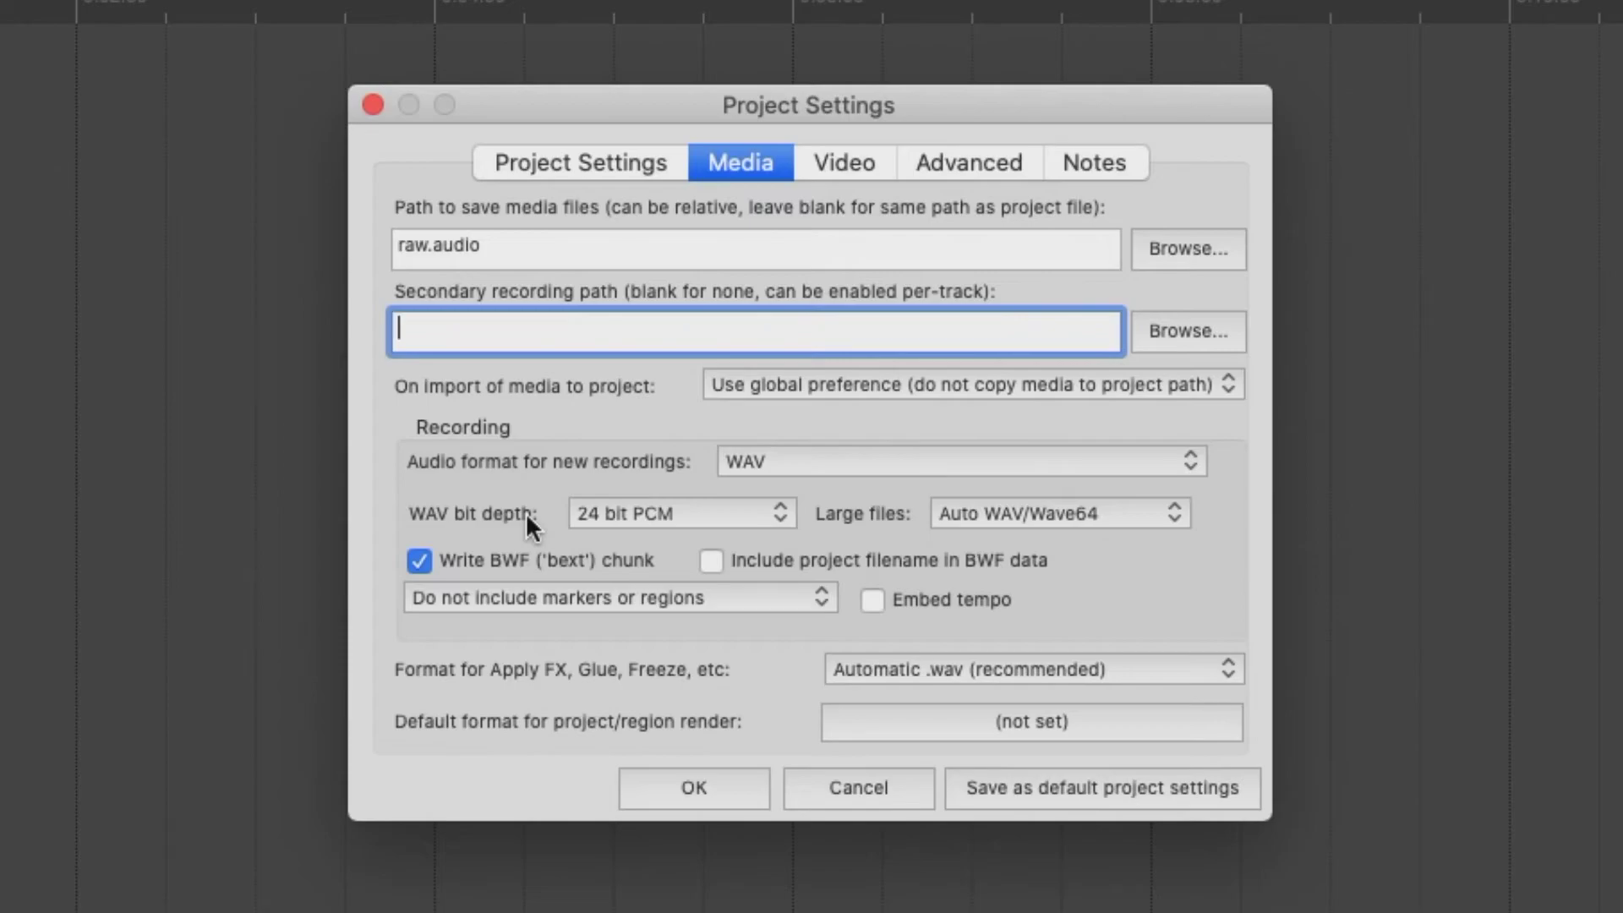
pyautogui.click(612, 514)
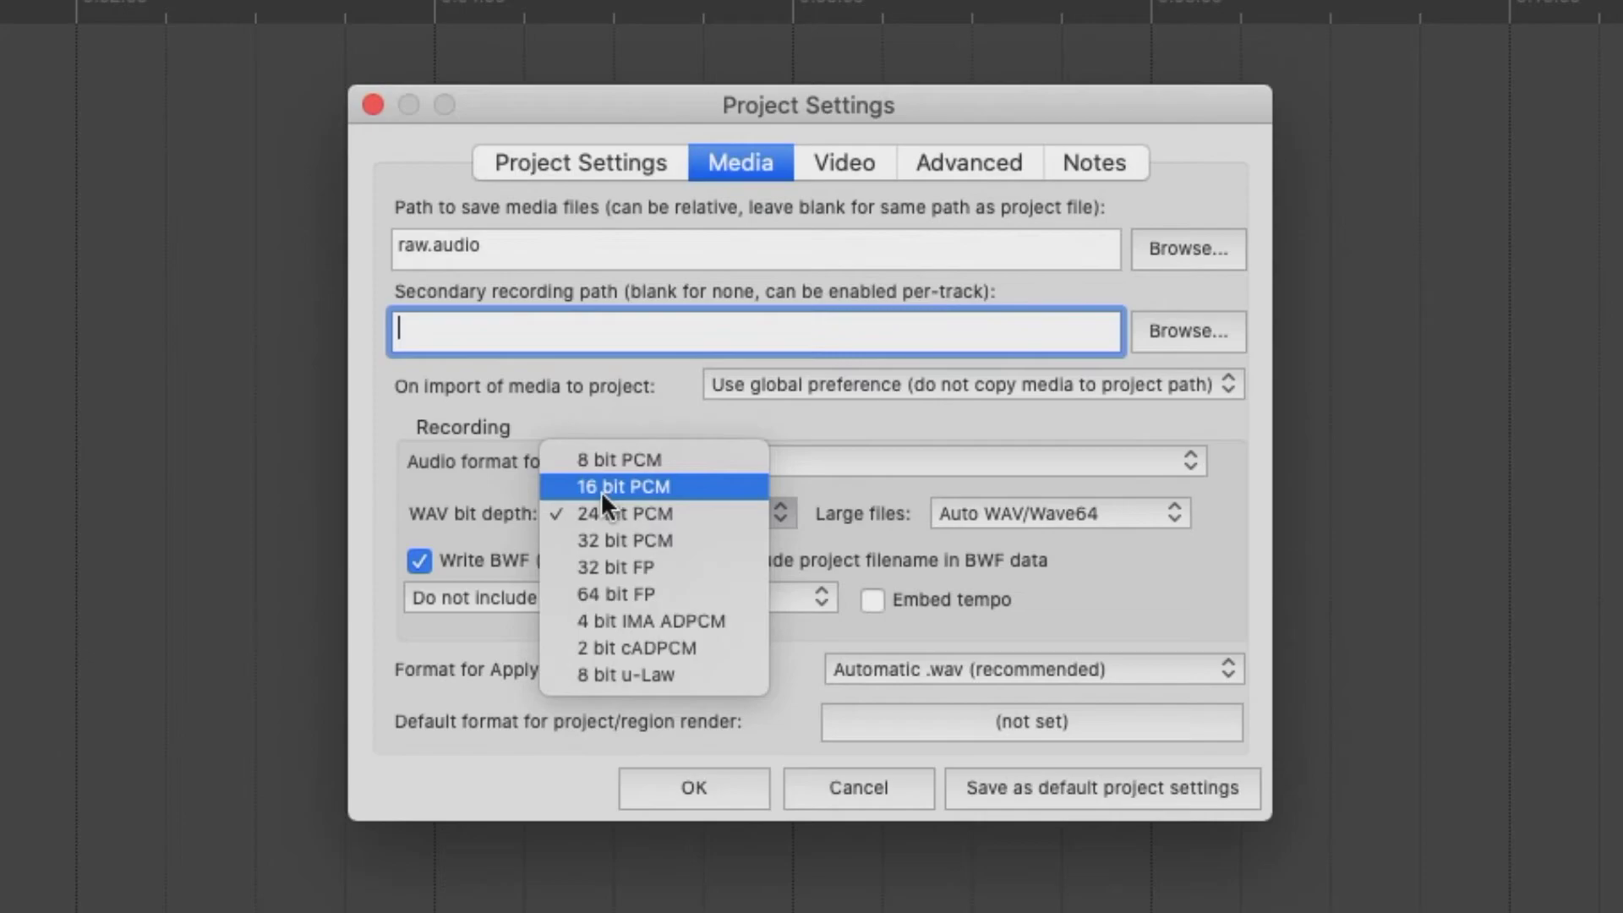
pyautogui.click(607, 486)
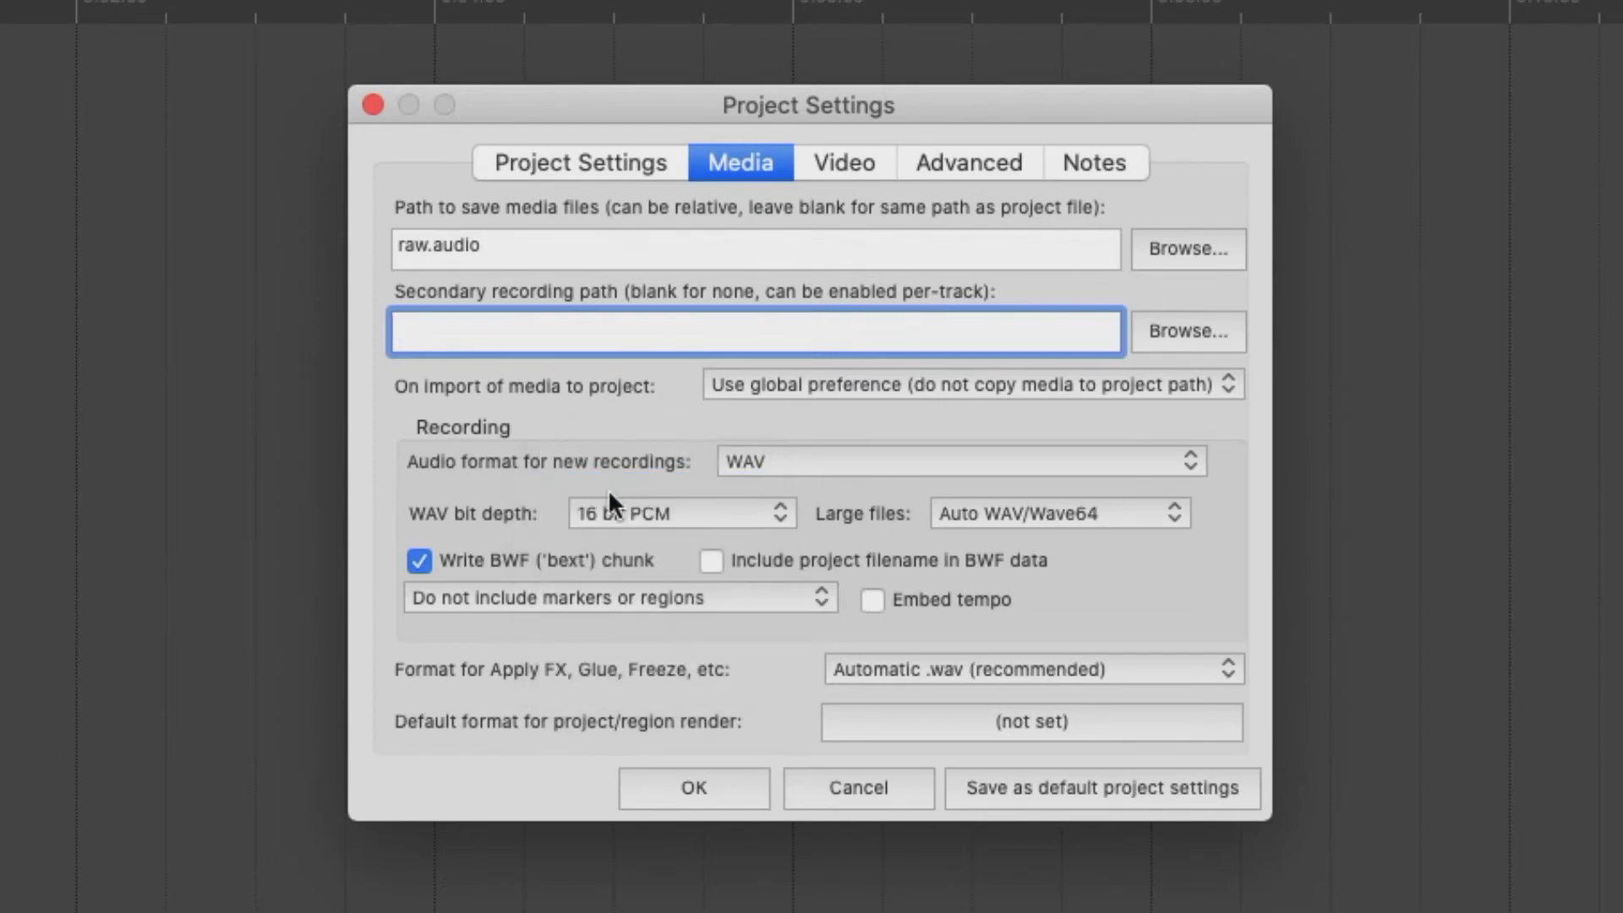
# Set the WAV bit depth for new recordings to 24 bit PCM and include Markers + regions in the recorded files
pyautogui.click(622, 511)
pyautogui.click(627, 505)
pyautogui.click(629, 508)
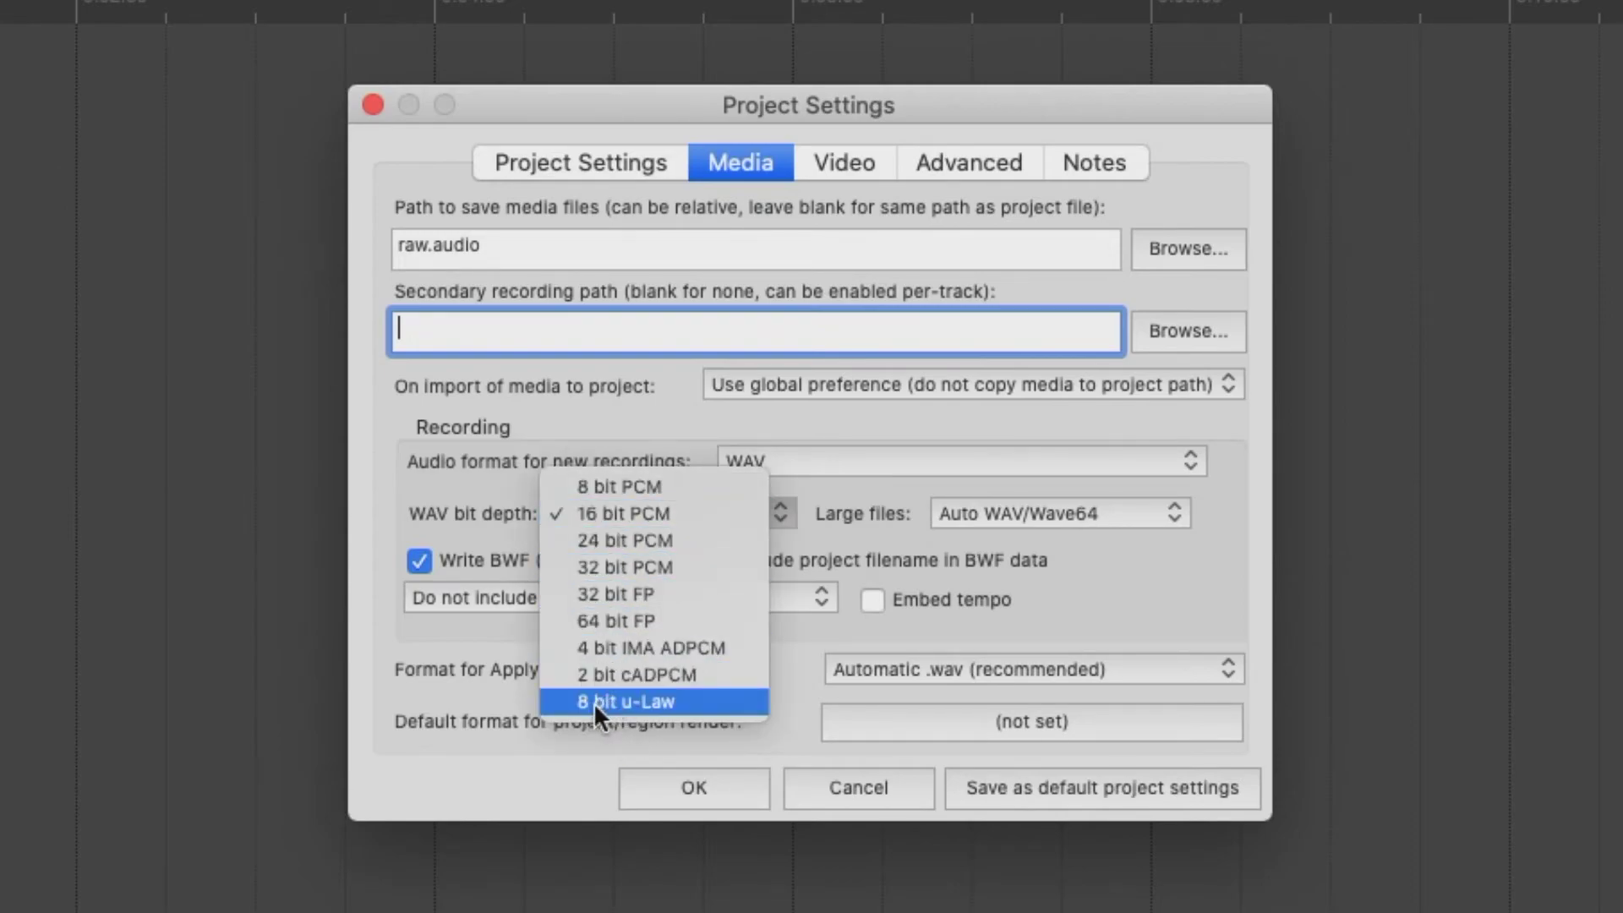
pyautogui.click(483, 457)
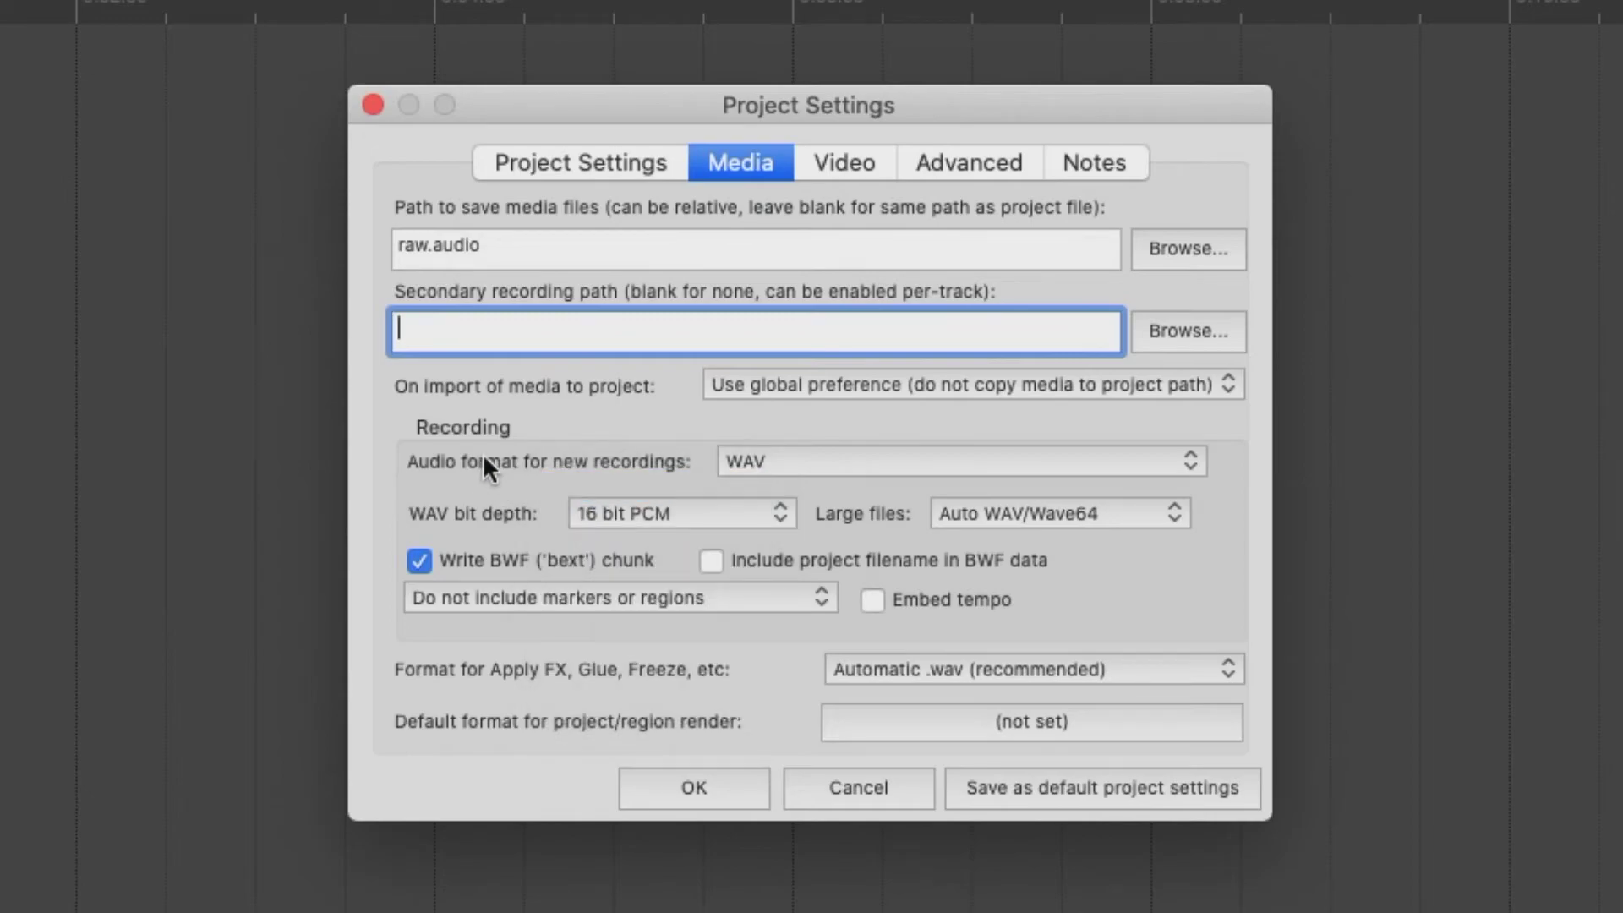
pyautogui.click(610, 513)
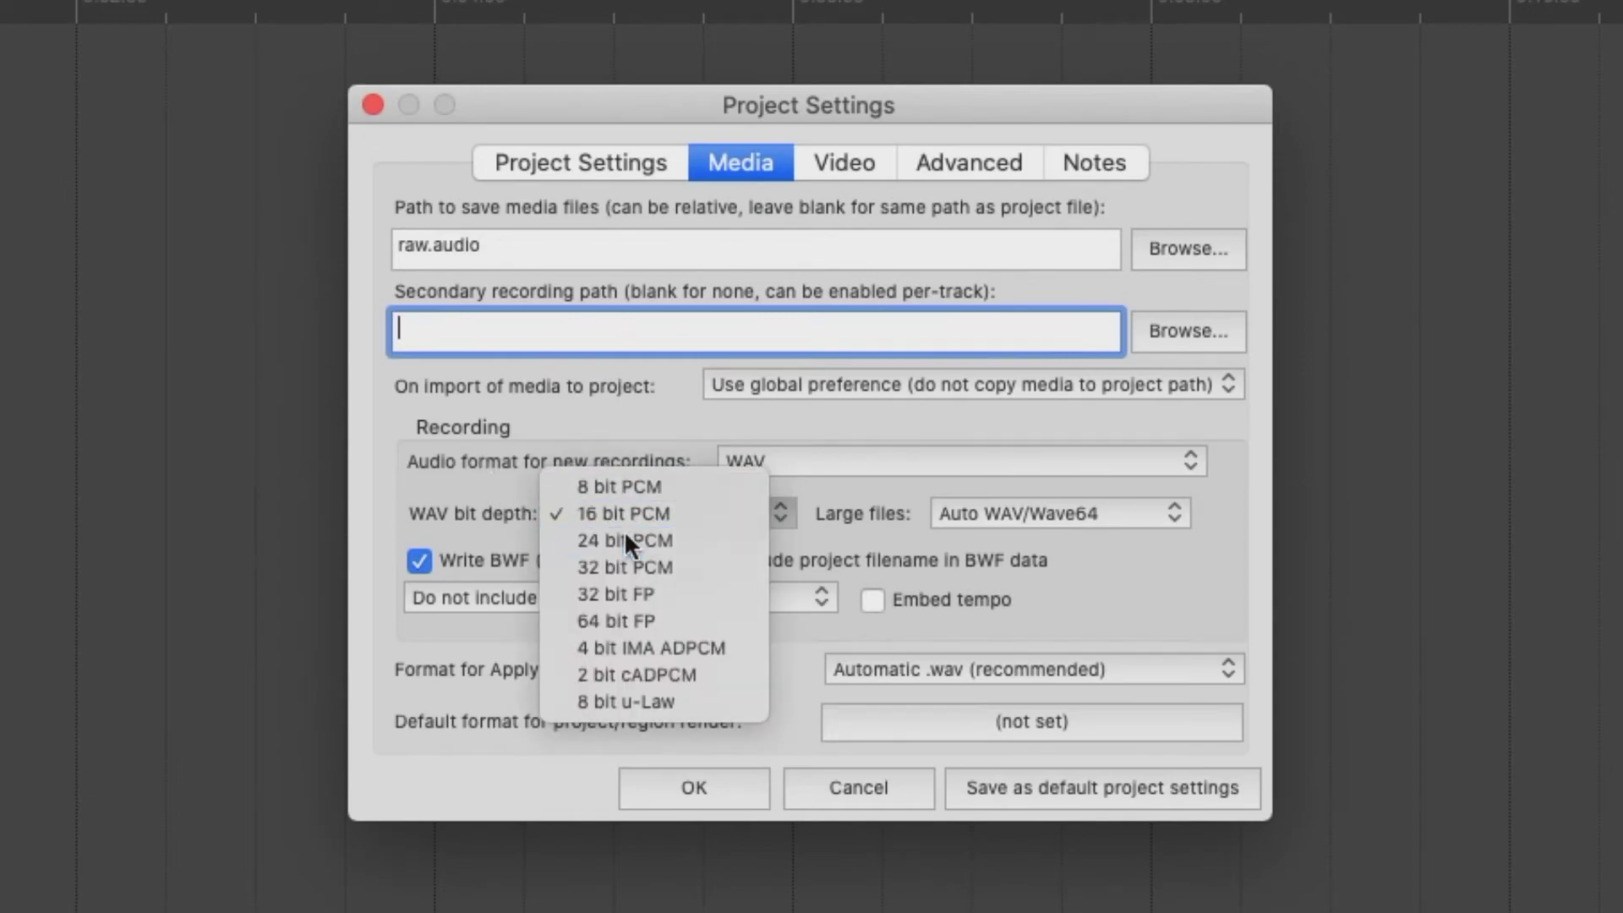
pyautogui.click(624, 532)
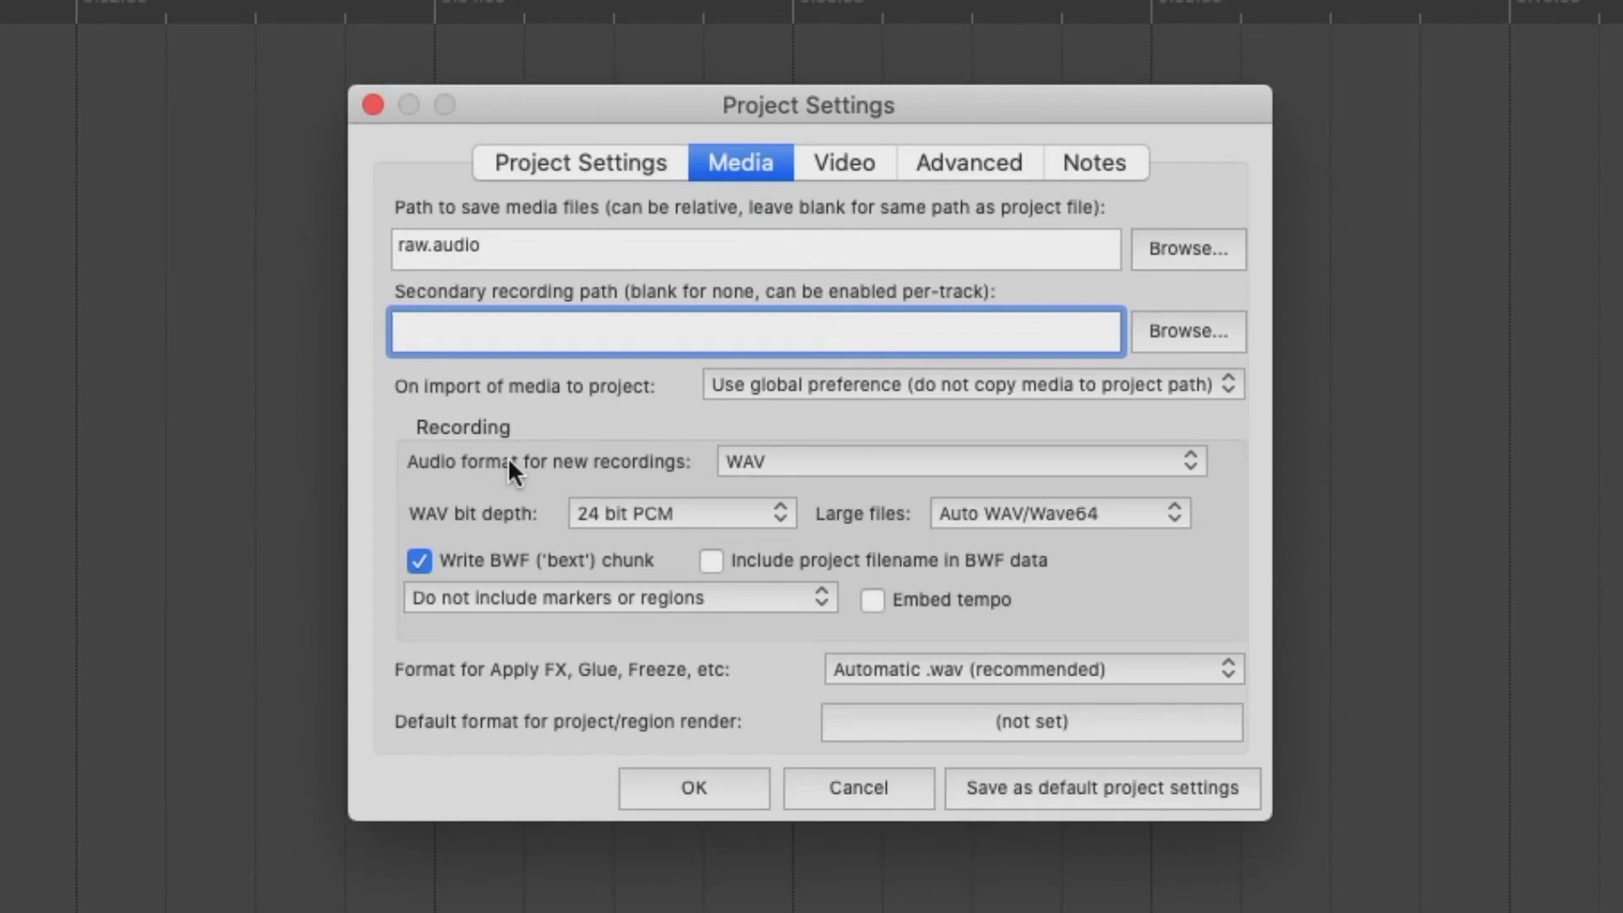
pyautogui.click(551, 599)
pyautogui.click(552, 619)
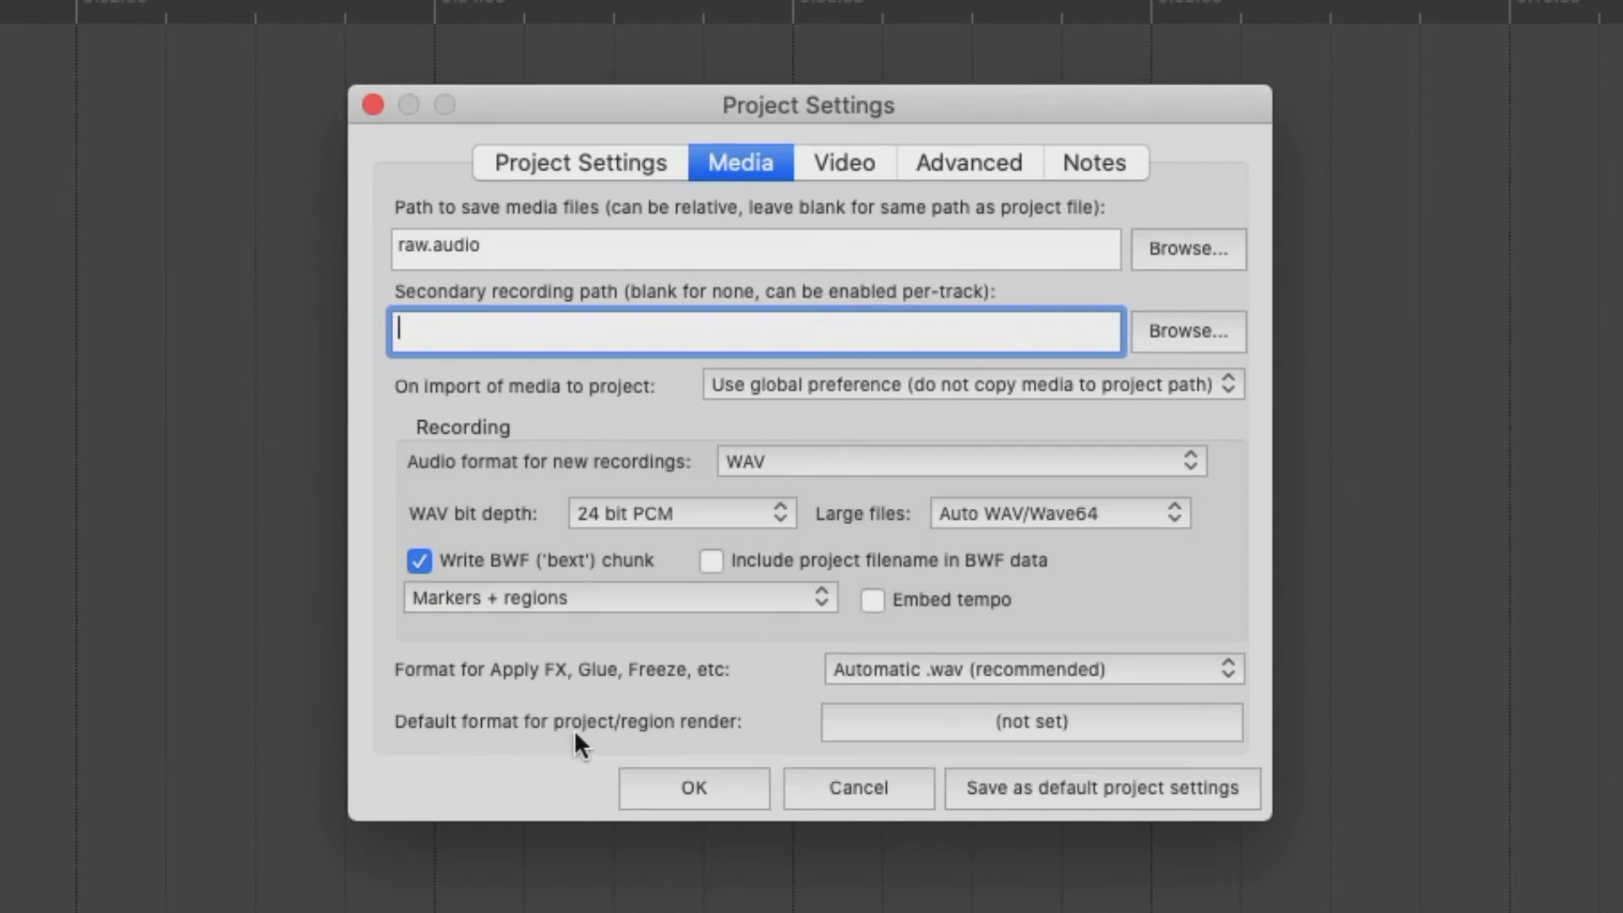
# Set the default format for project/region render to WAV at 24 bit PCM
pyautogui.click(1033, 719)
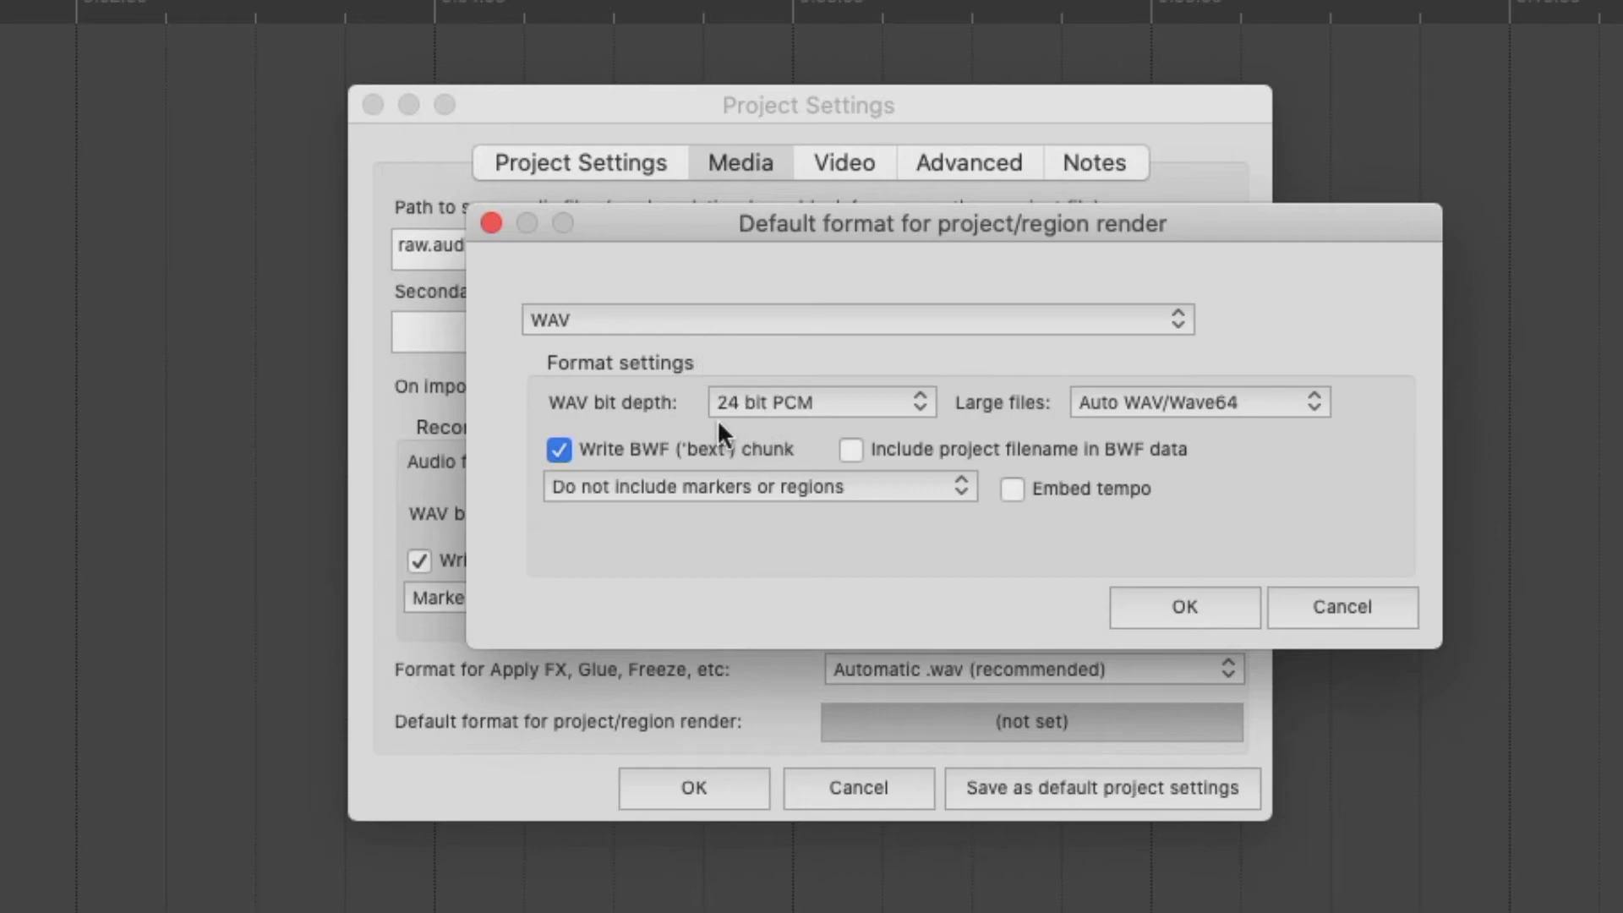
pyautogui.click(796, 402)
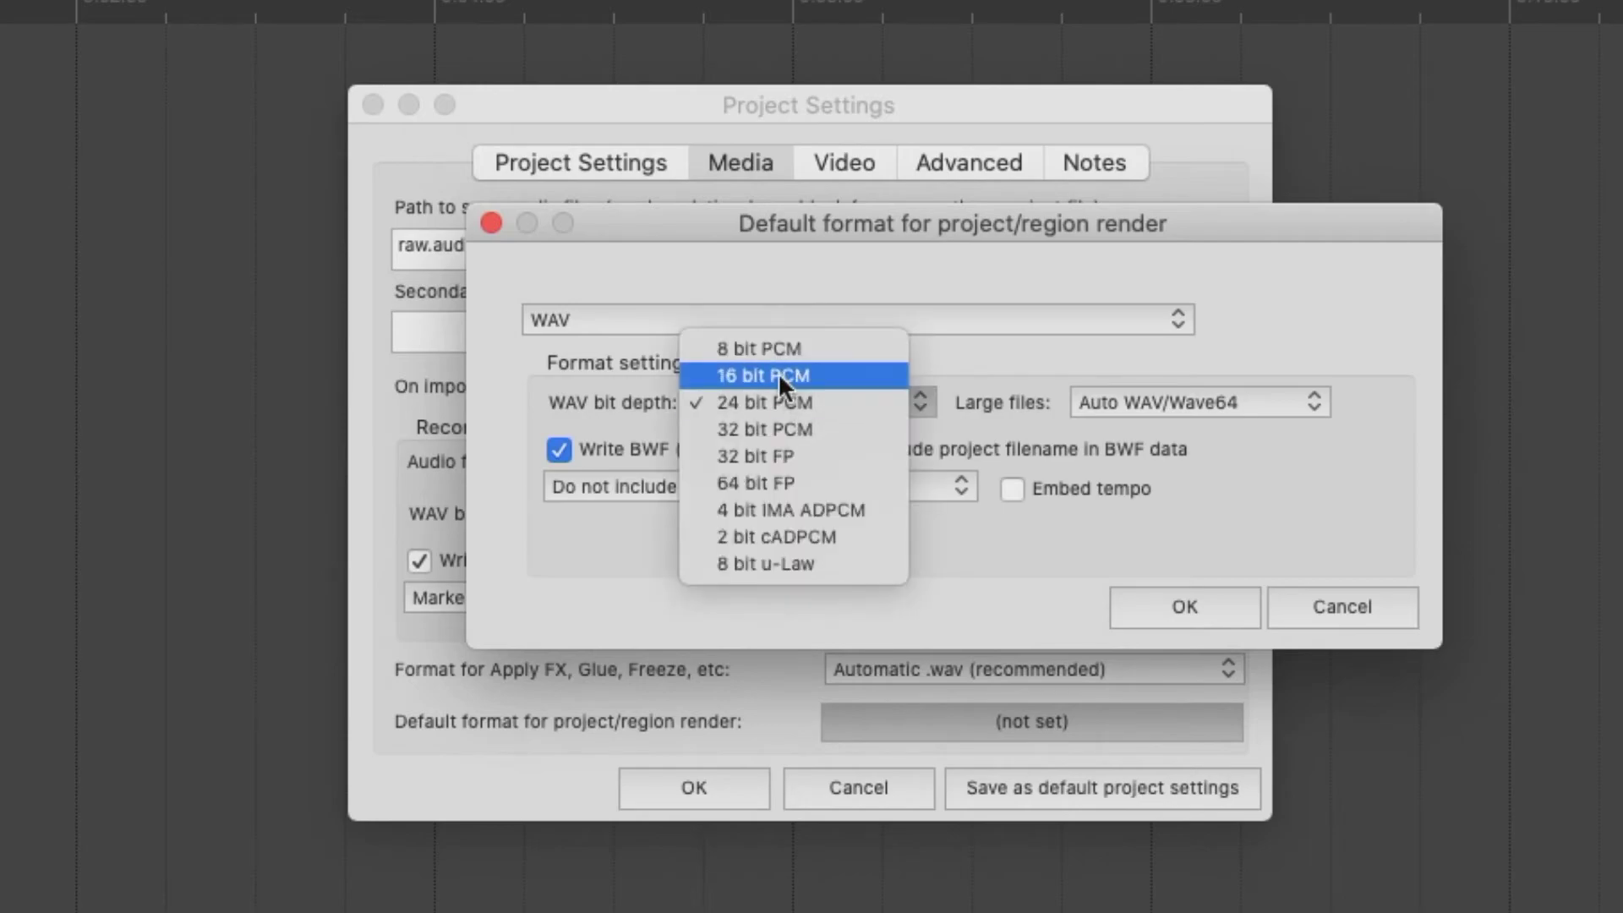
pyautogui.click(605, 359)
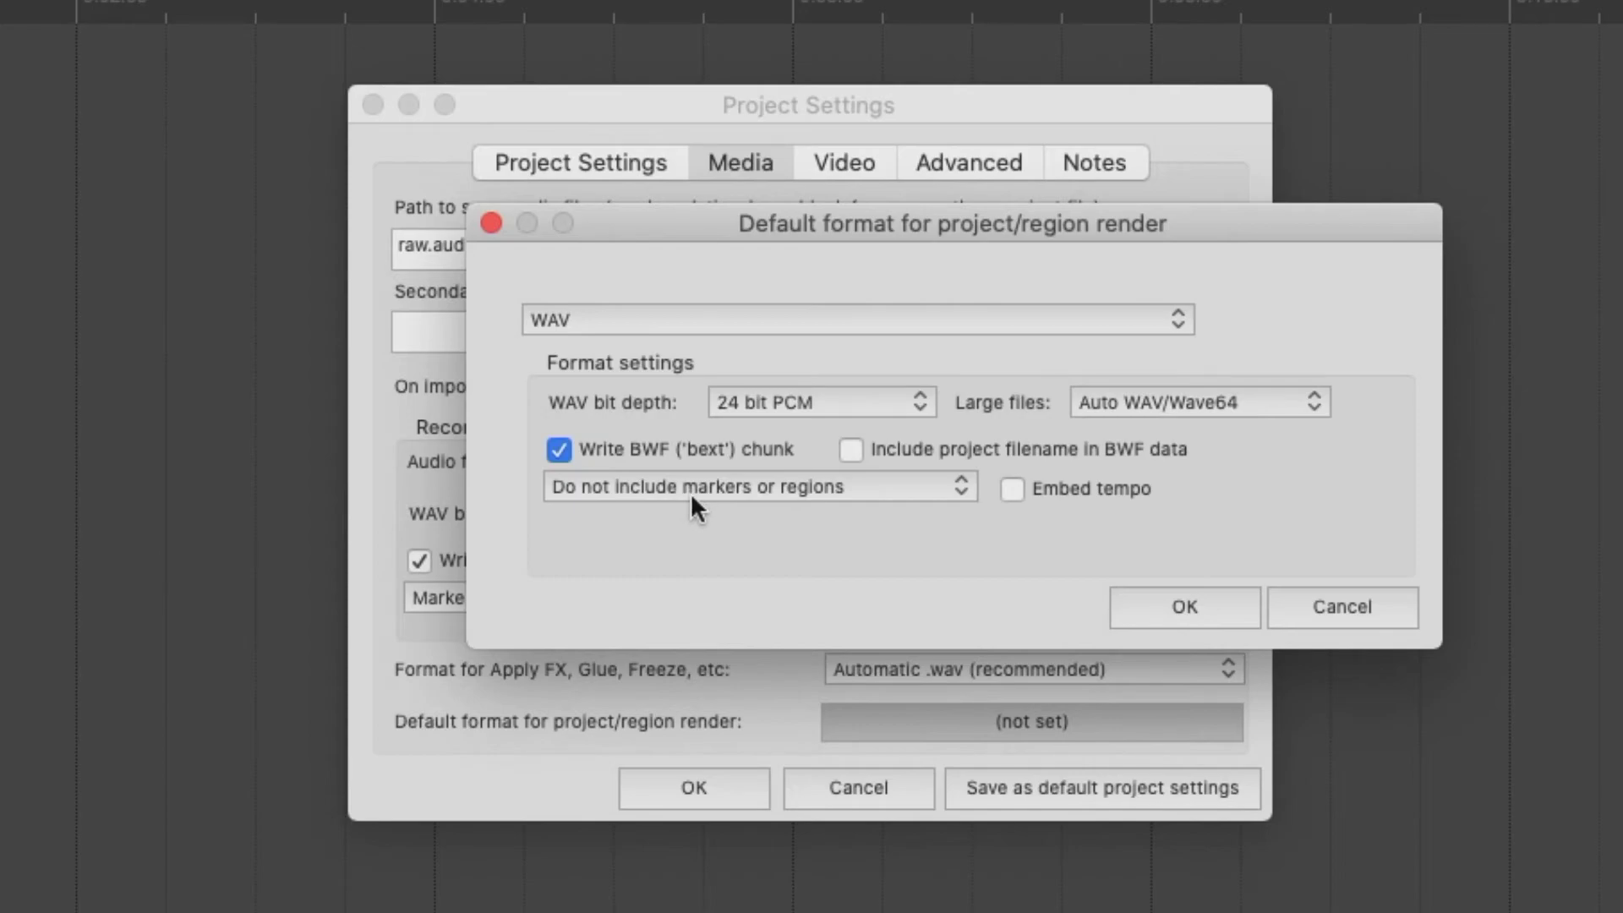
pyautogui.click(1182, 606)
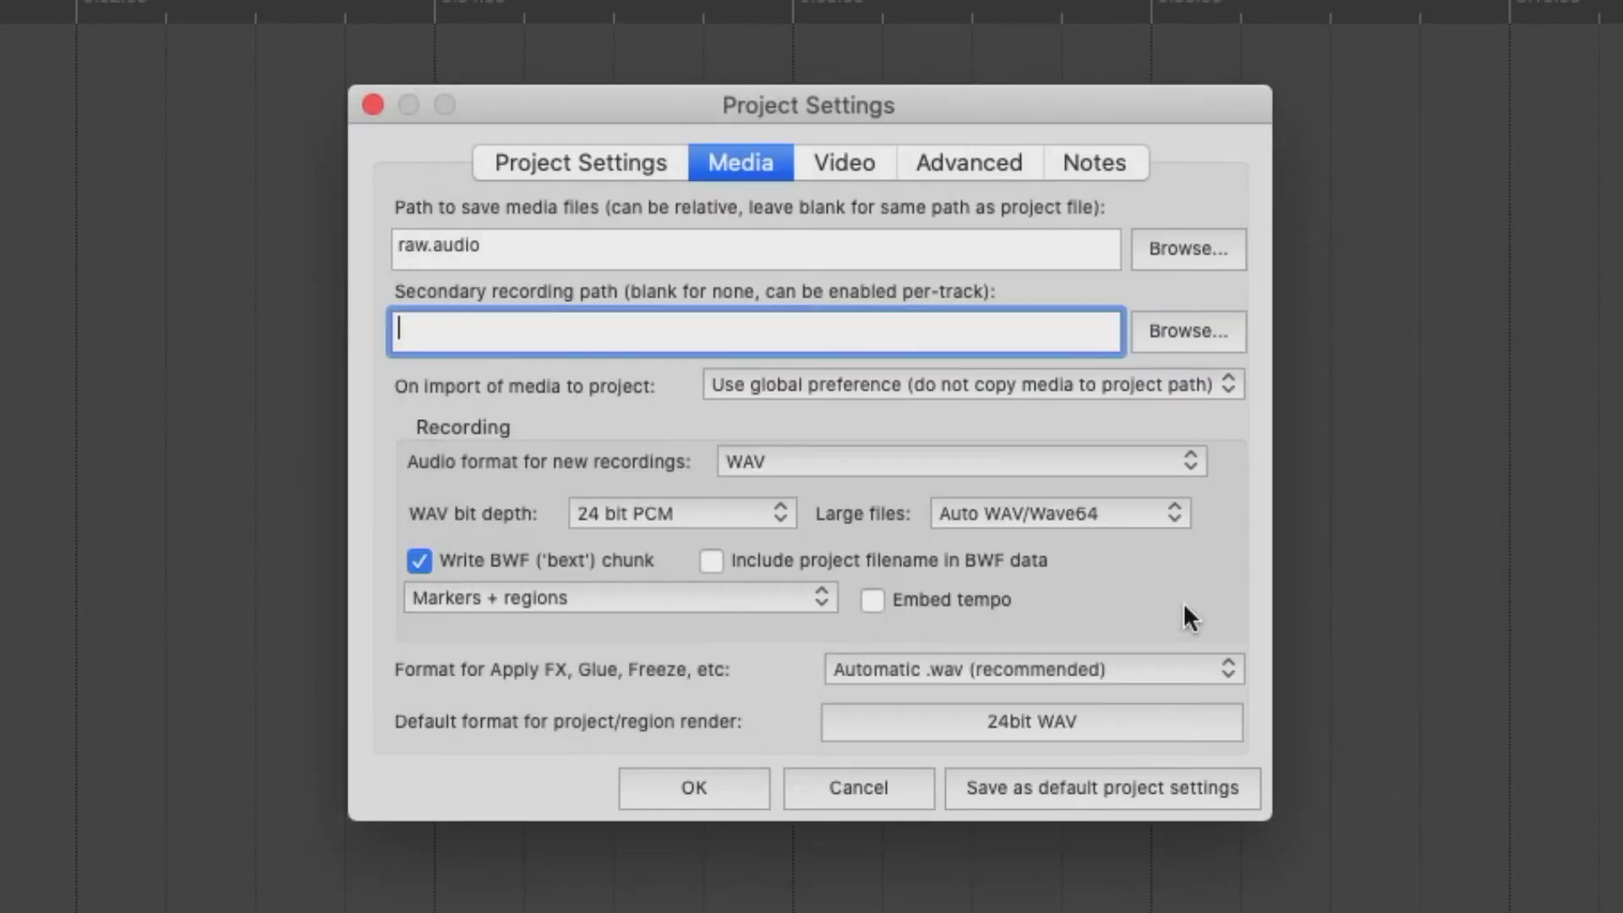
# Set the default format for project/region render to MP3 at a constant bitrate (CBR) of 192 kbps
pyautogui.click(1039, 719)
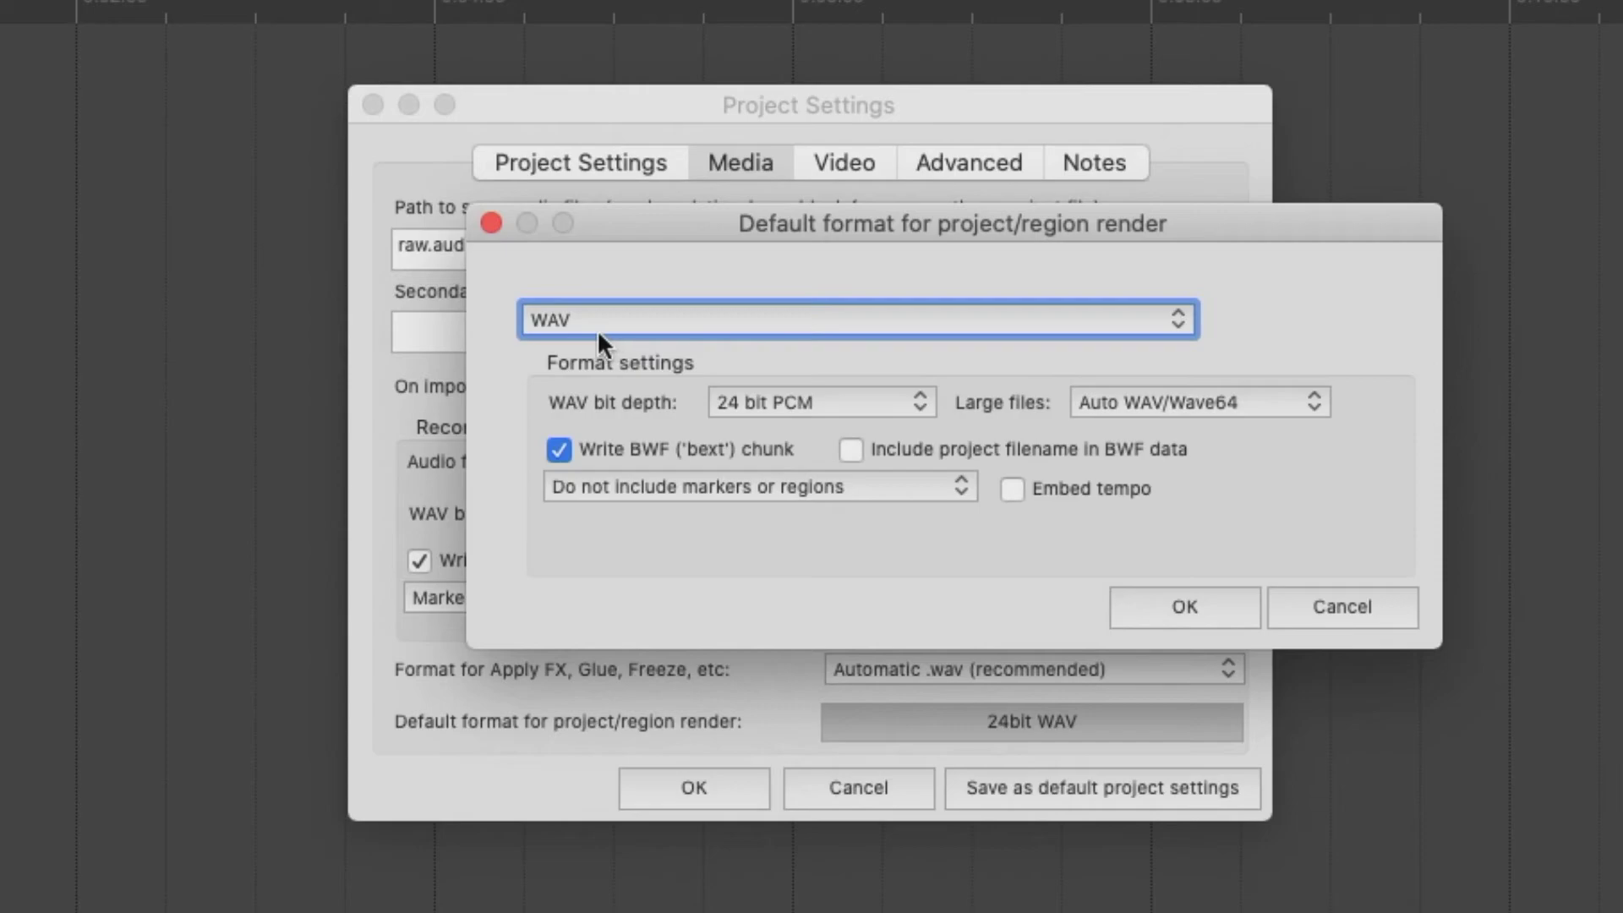
pyautogui.click(569, 319)
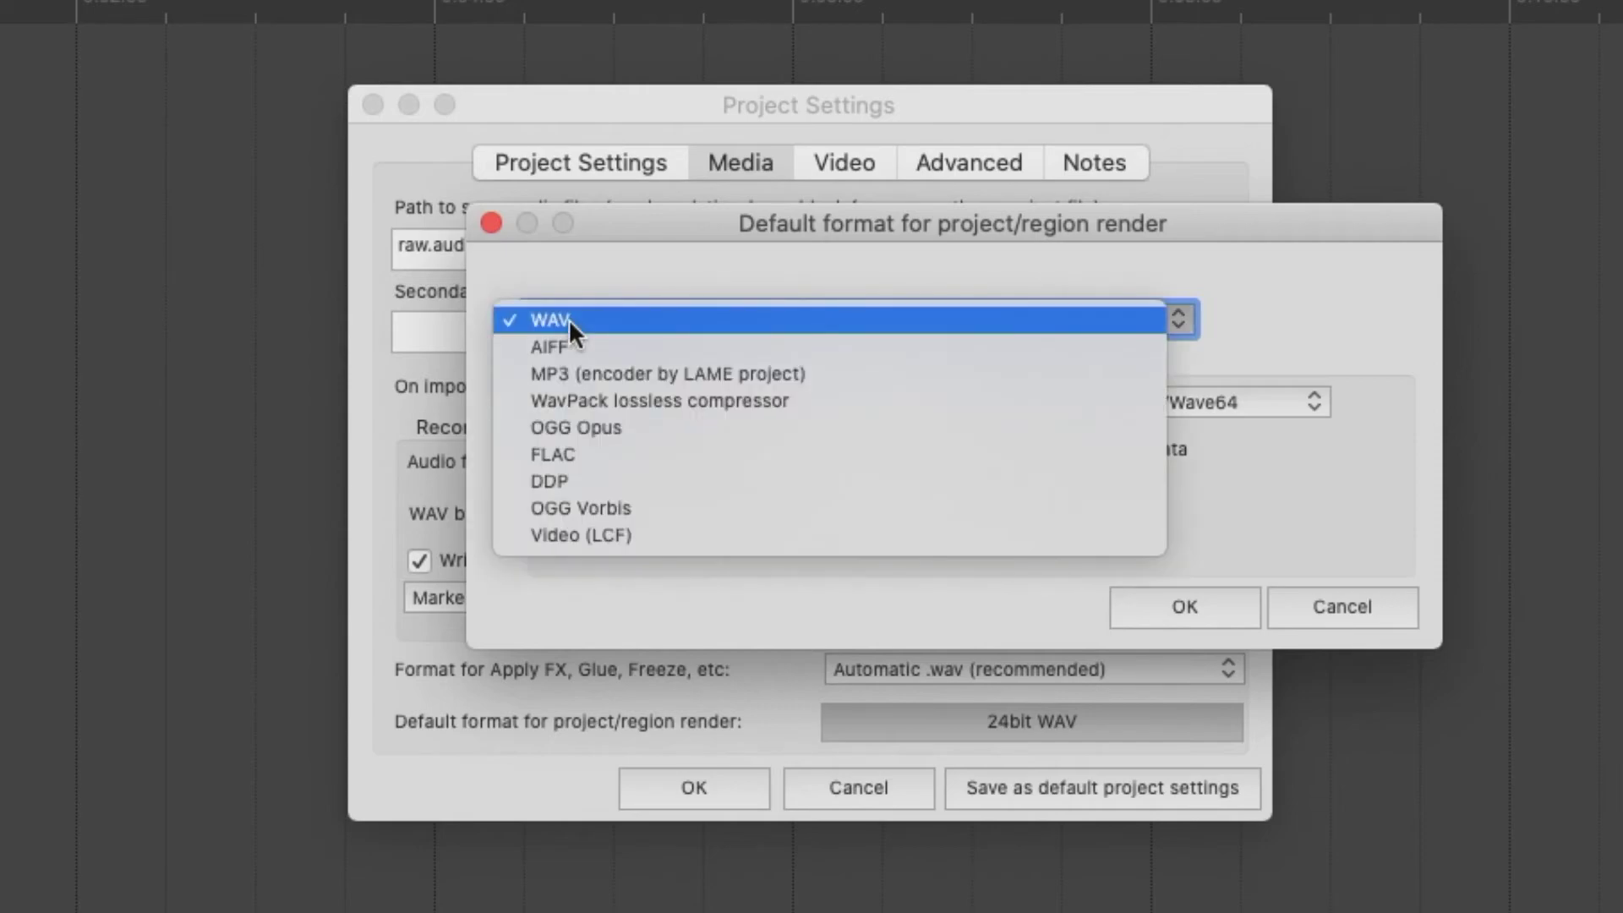
pyautogui.click(605, 376)
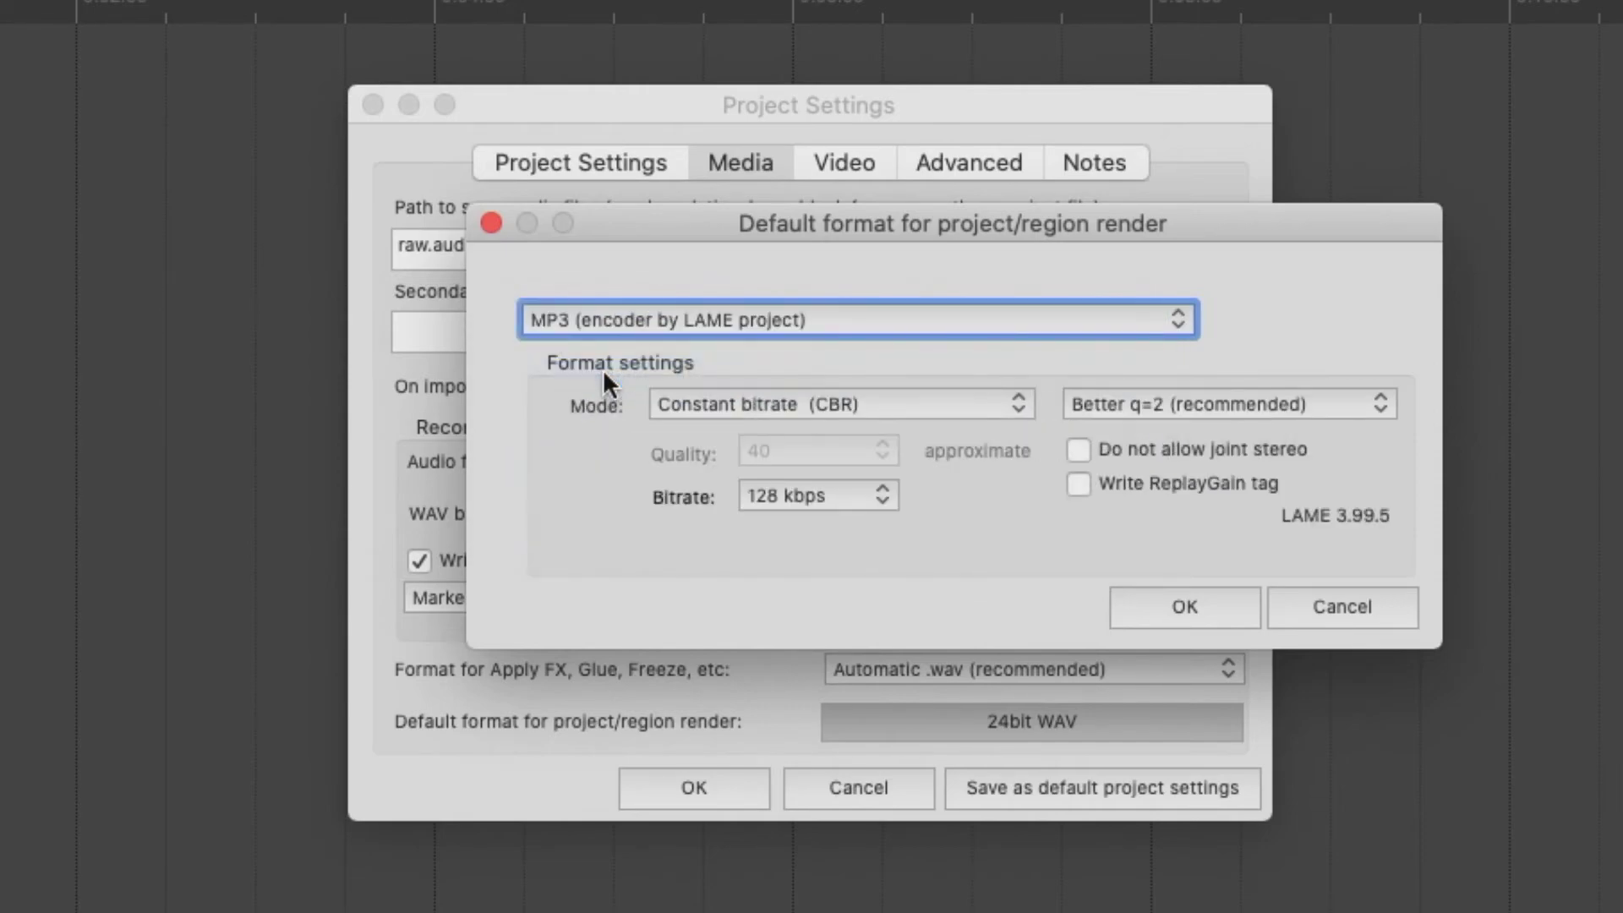
pyautogui.click(786, 407)
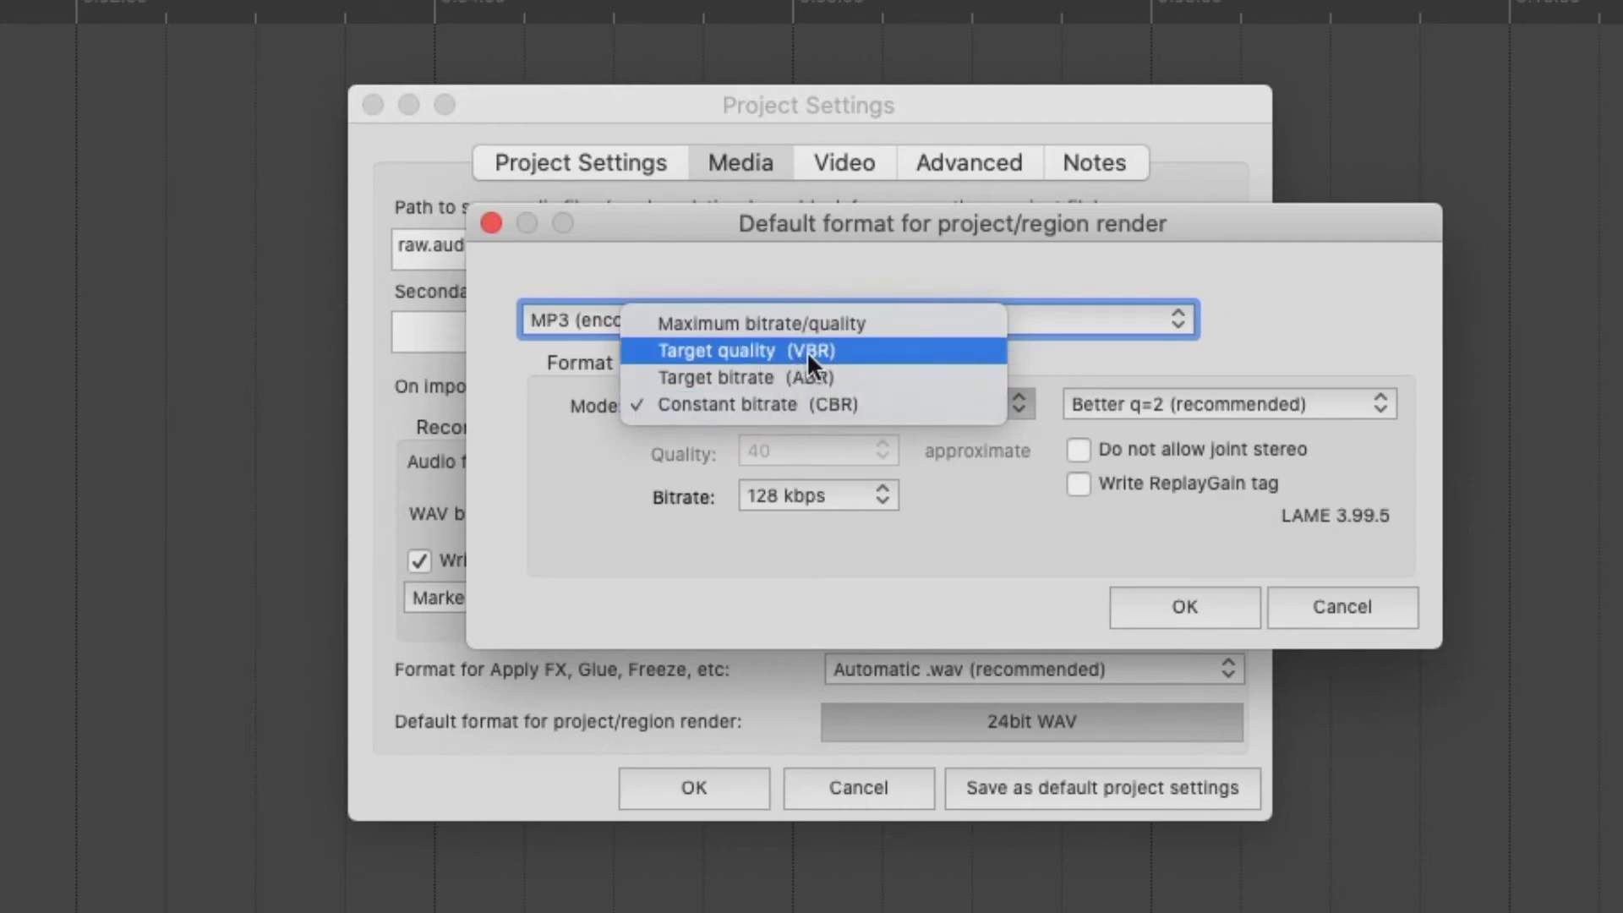
pyautogui.click(563, 448)
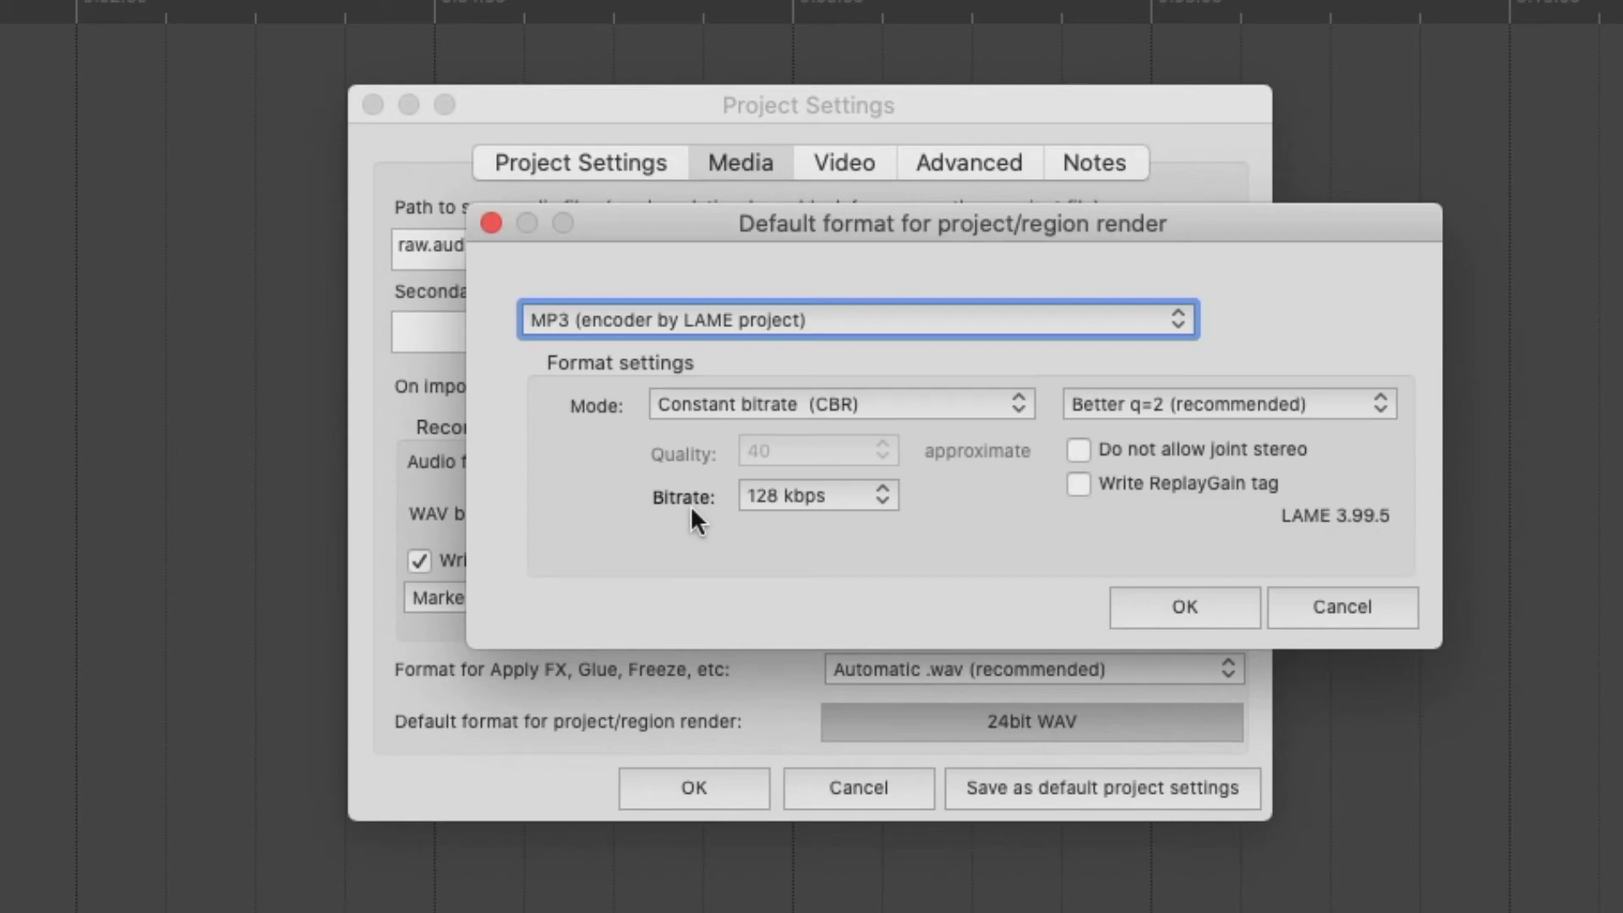
pyautogui.click(779, 497)
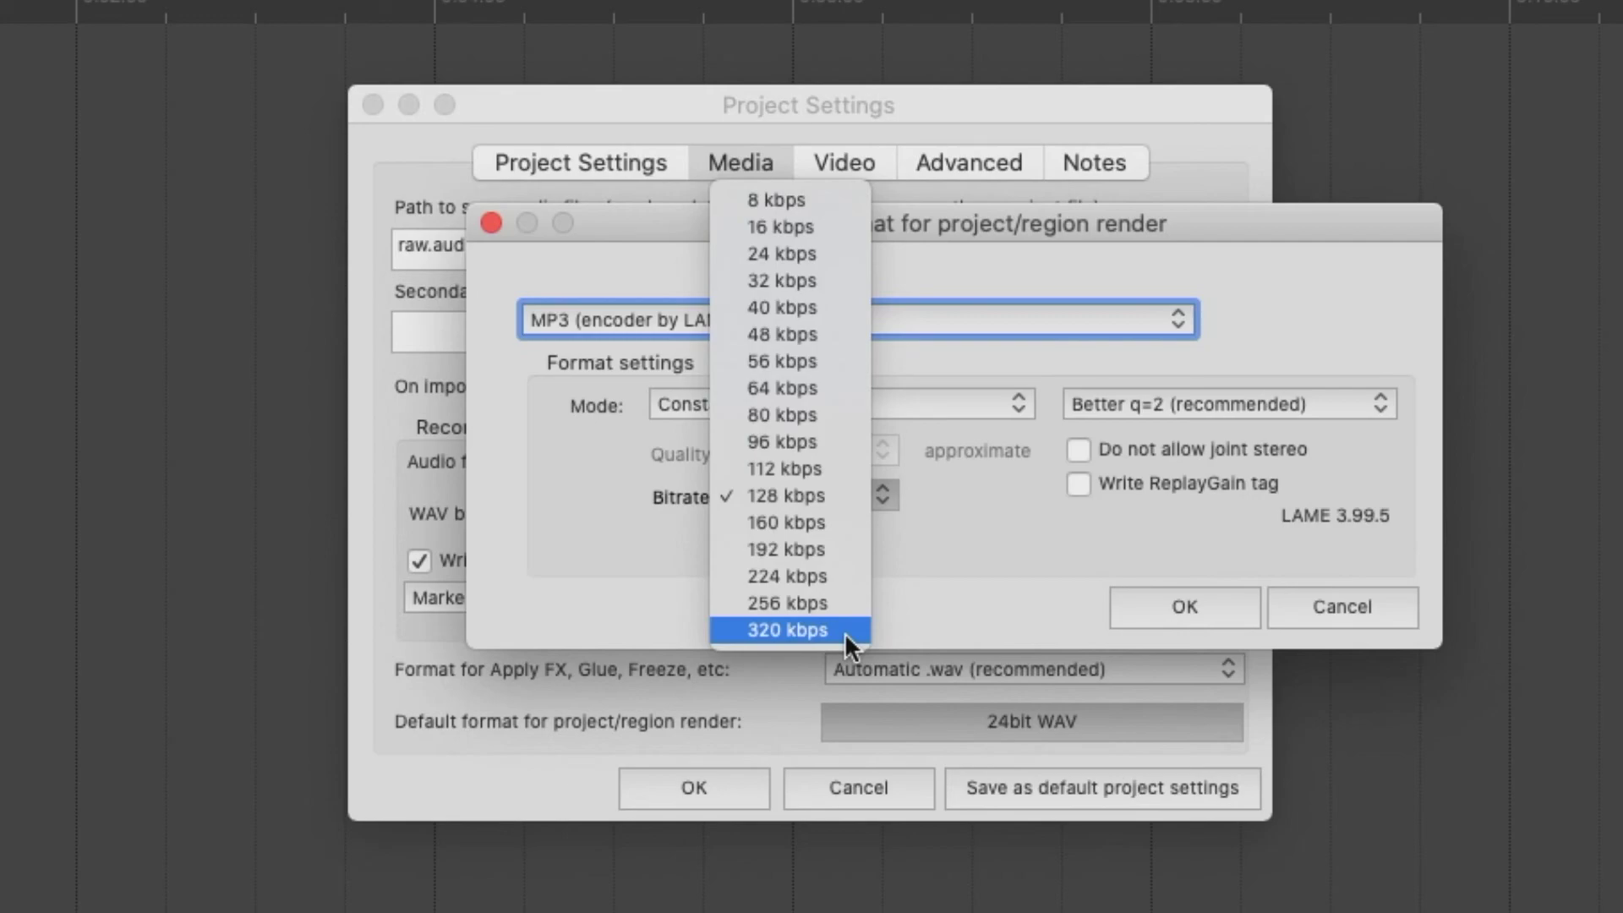
pyautogui.click(834, 550)
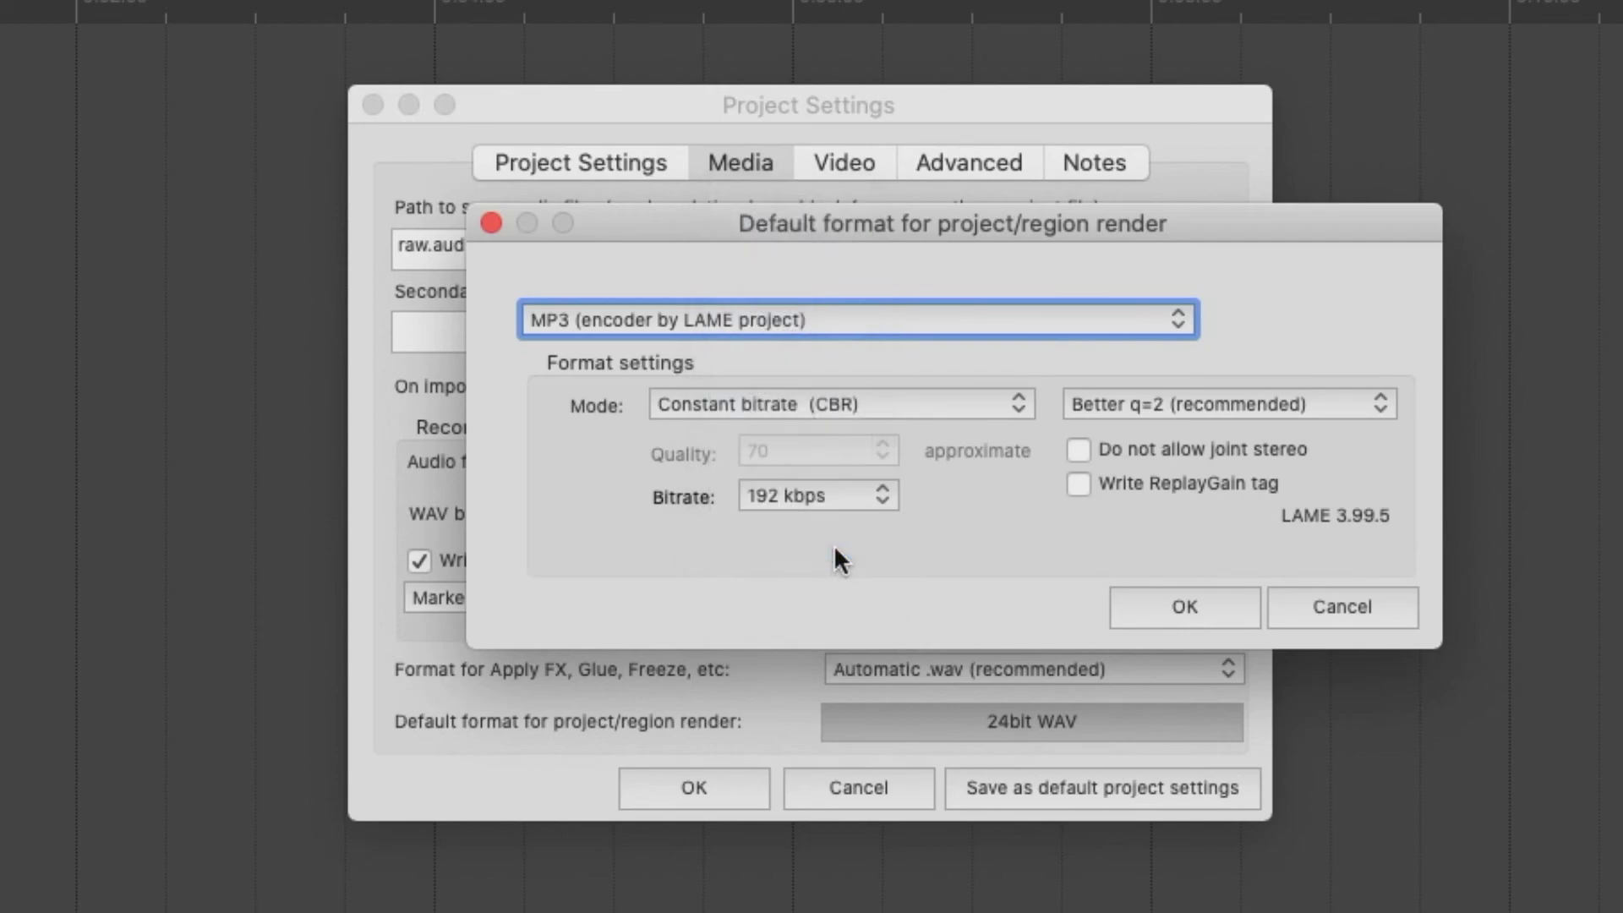
pyautogui.click(1165, 606)
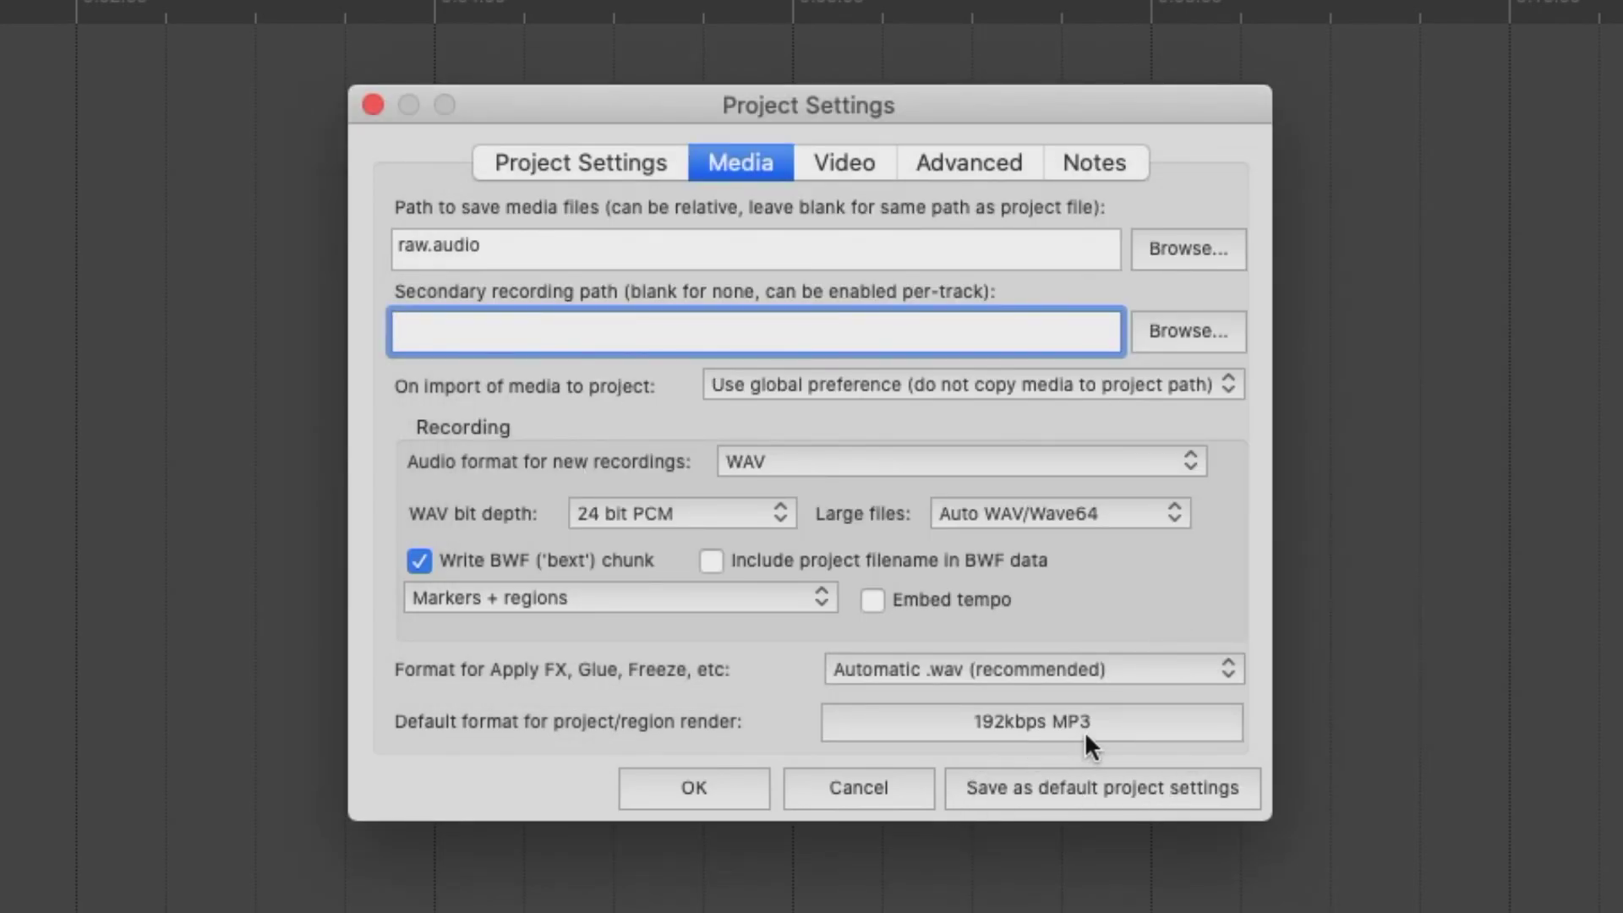
# Enter the author's full name in the project notes and save everything as the default project settings
pyautogui.click(1108, 161)
pyautogui.click(674, 212)
pyautogui.write('StevenGonzales')
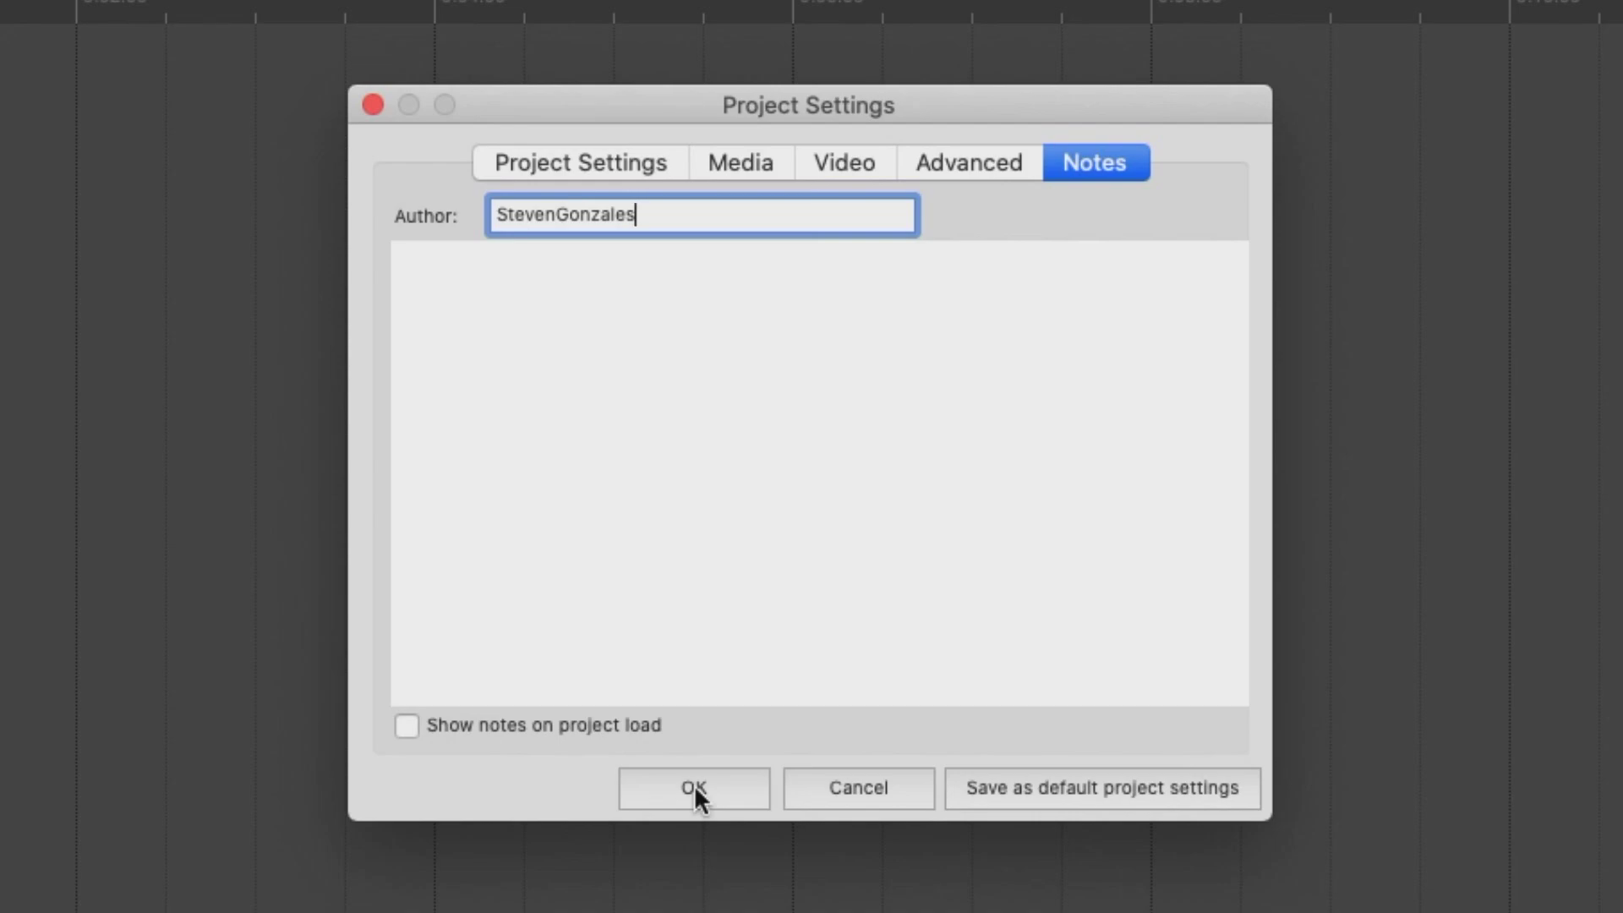
pyautogui.click(1096, 786)
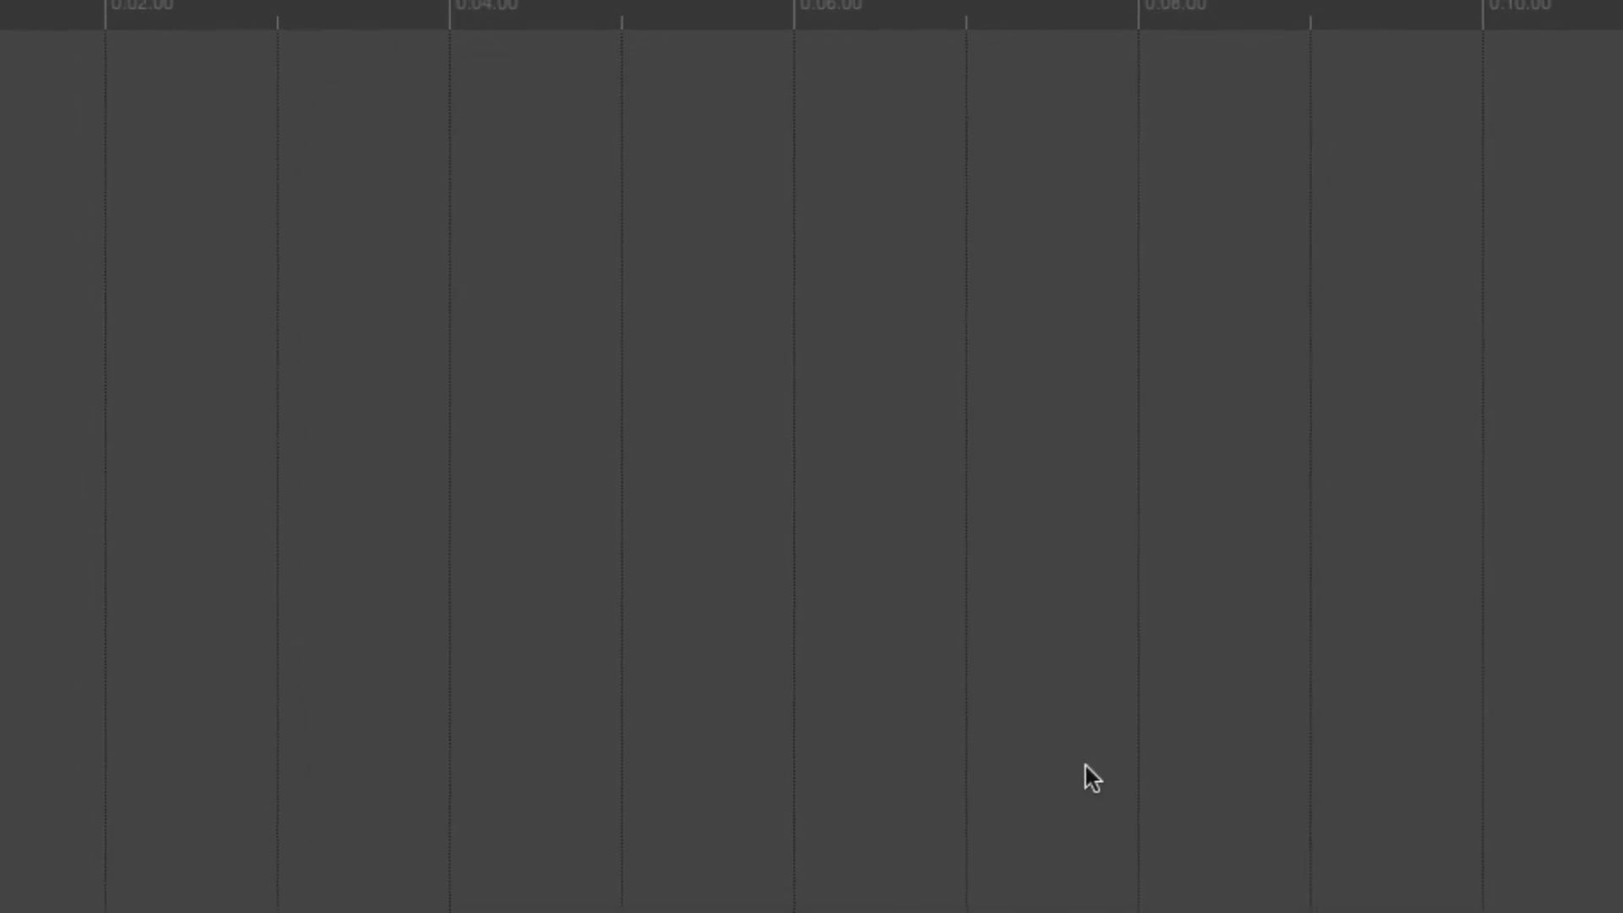